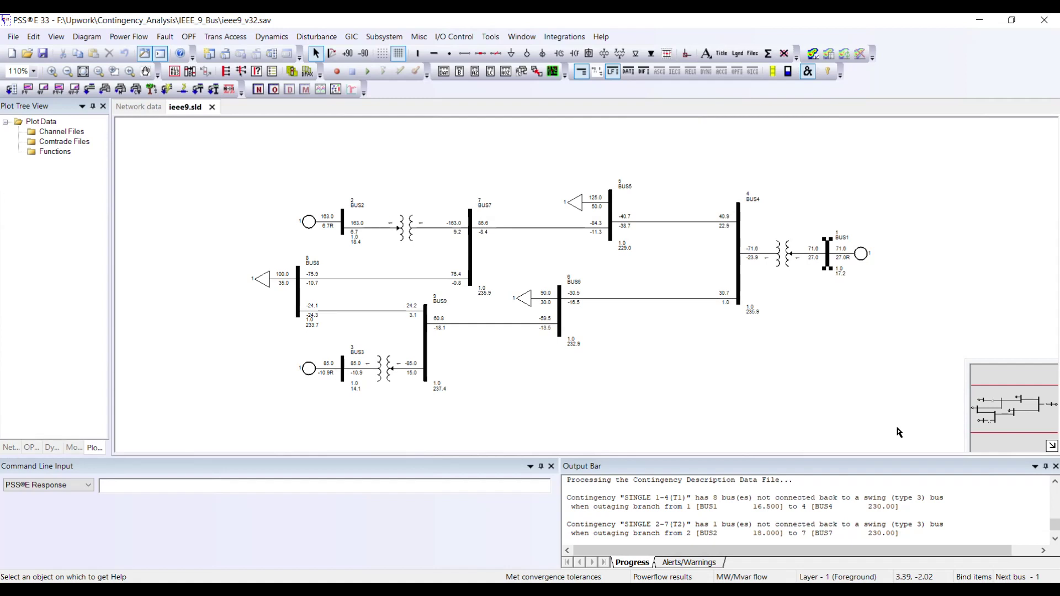
Open the AC contingency solution (ACCC) dialog for the IEEE 9-bus case
left_click(148, 42)
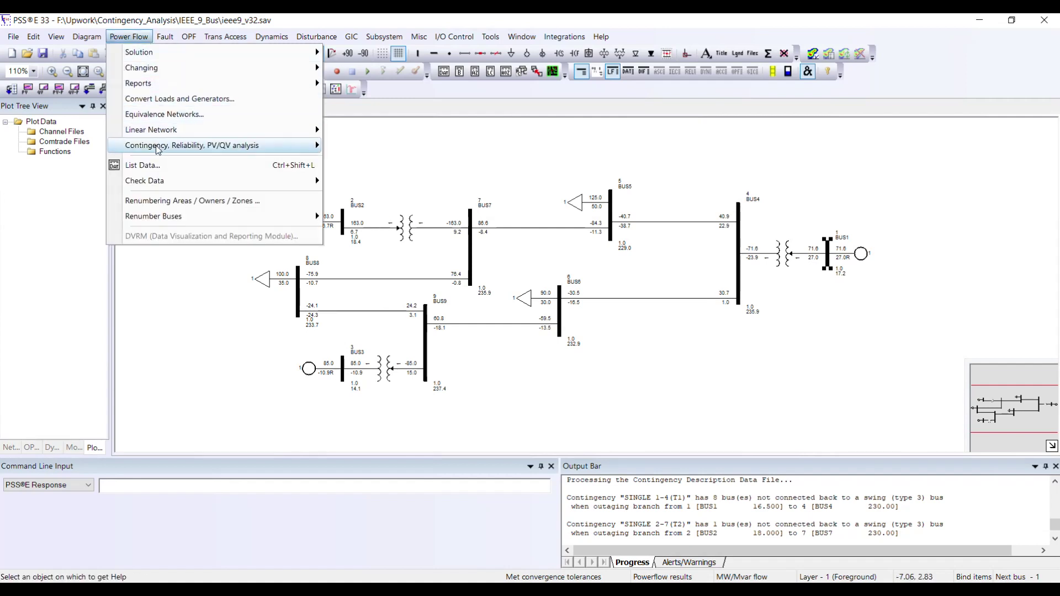
mouse_move(158, 150)
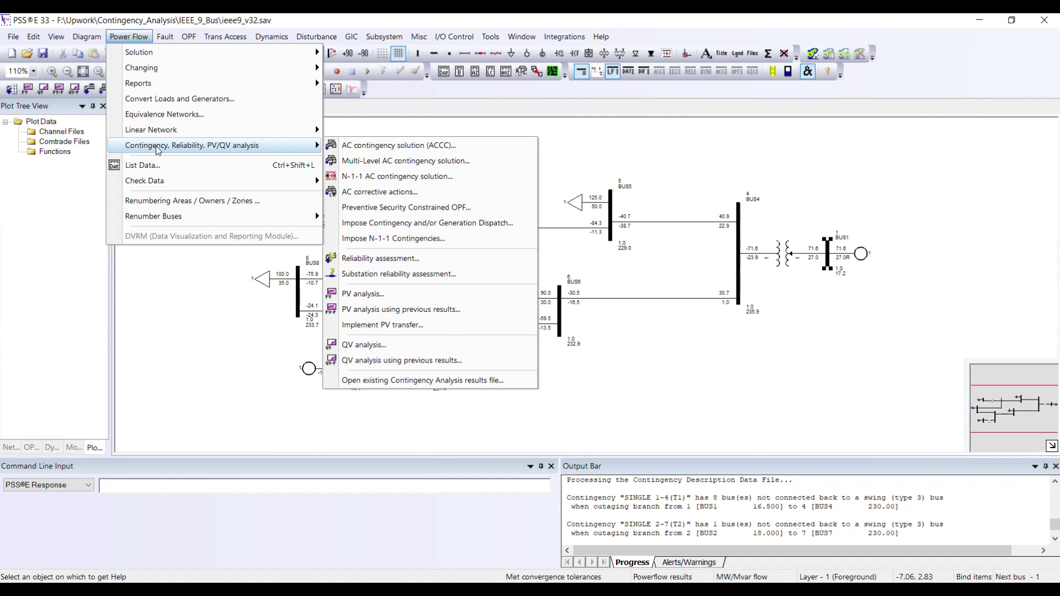
mouse_move(167, 51)
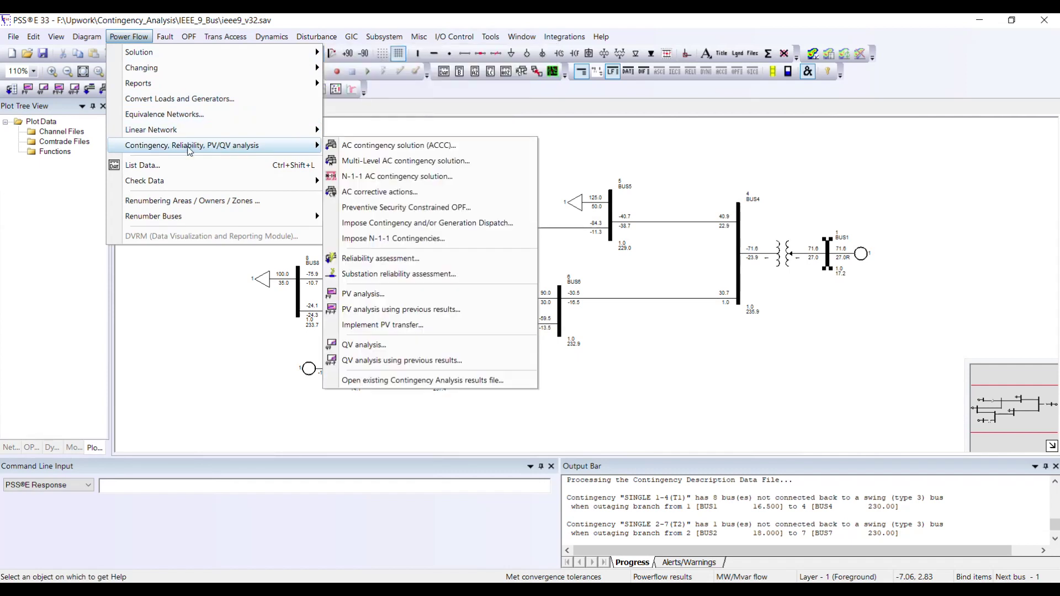
left_click(379, 148)
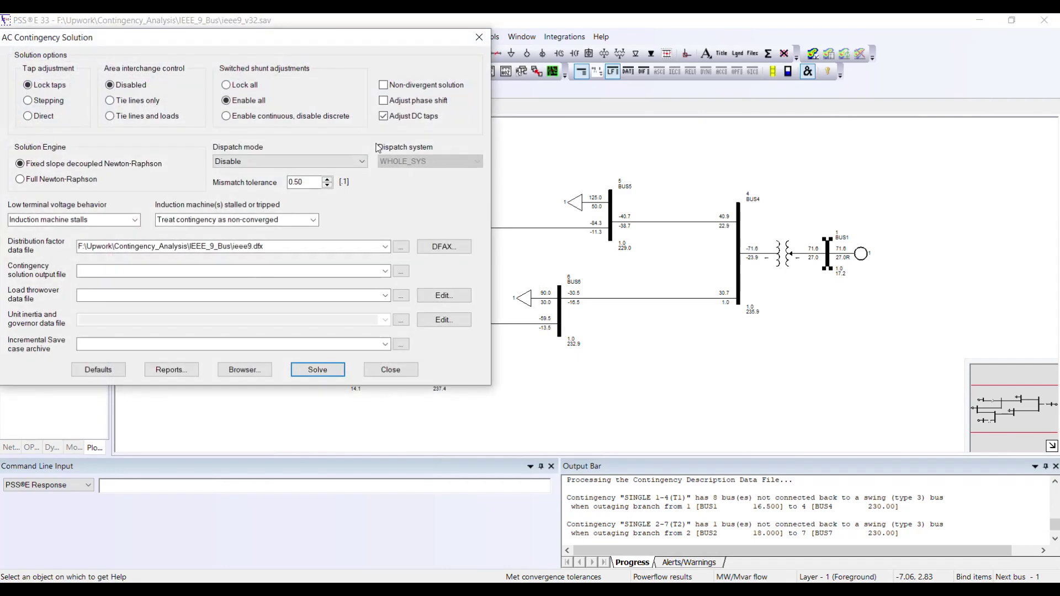
left_click_drag(359, 45, 518, 58)
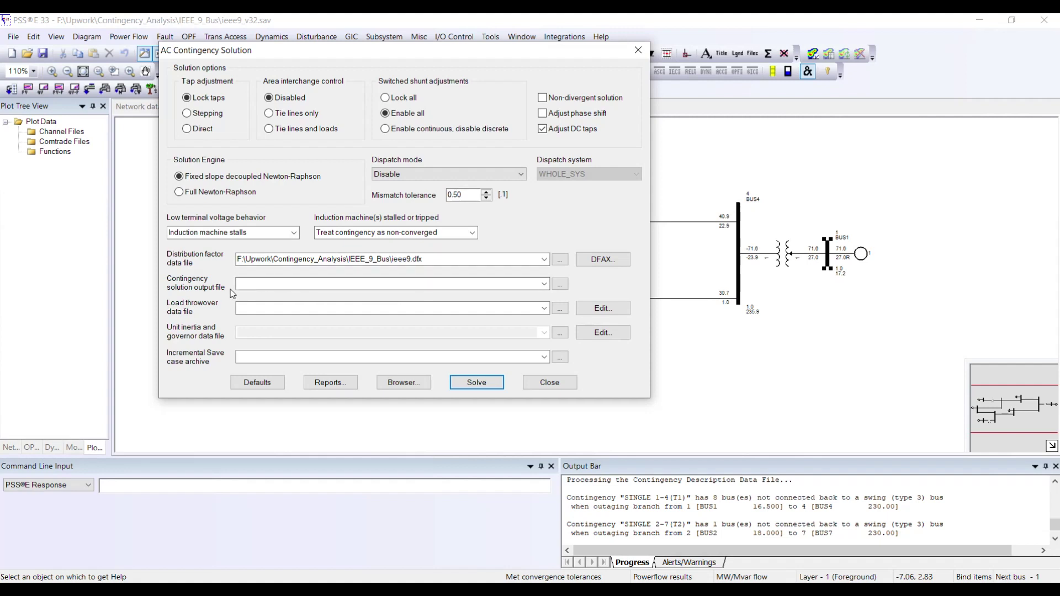
Set the contingency solution output file to ieee9.acc in the IEEE_9_Bus folder and solve the contingencies
left_click(560, 285)
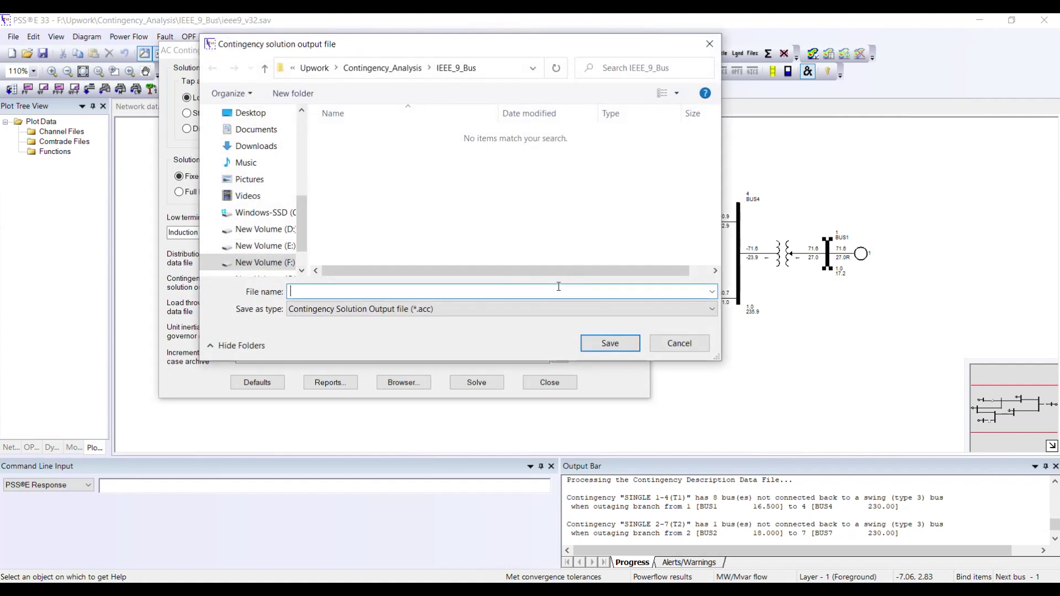
type("ie")
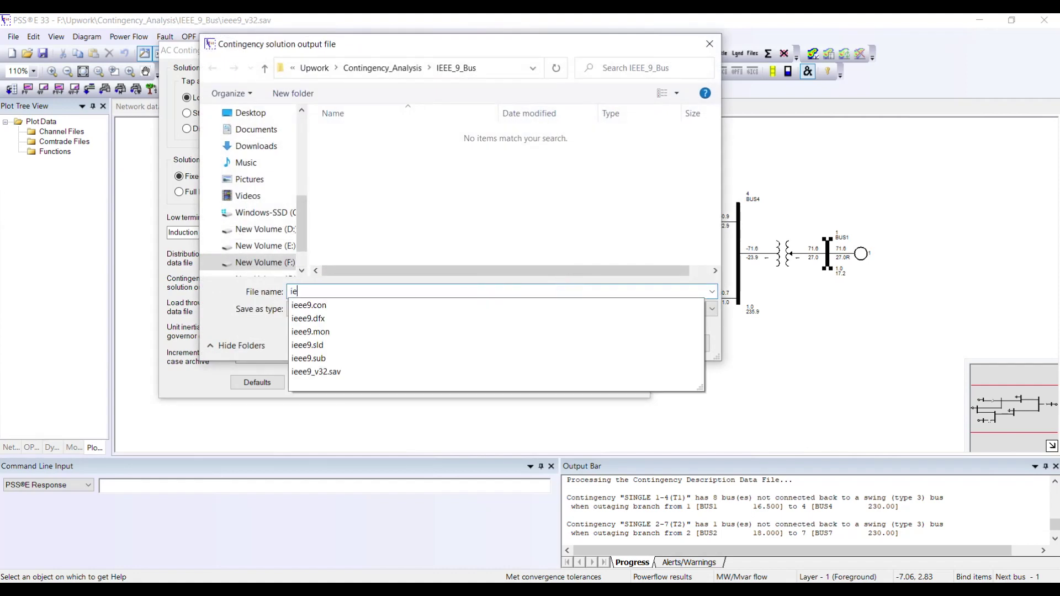
type("ee9")
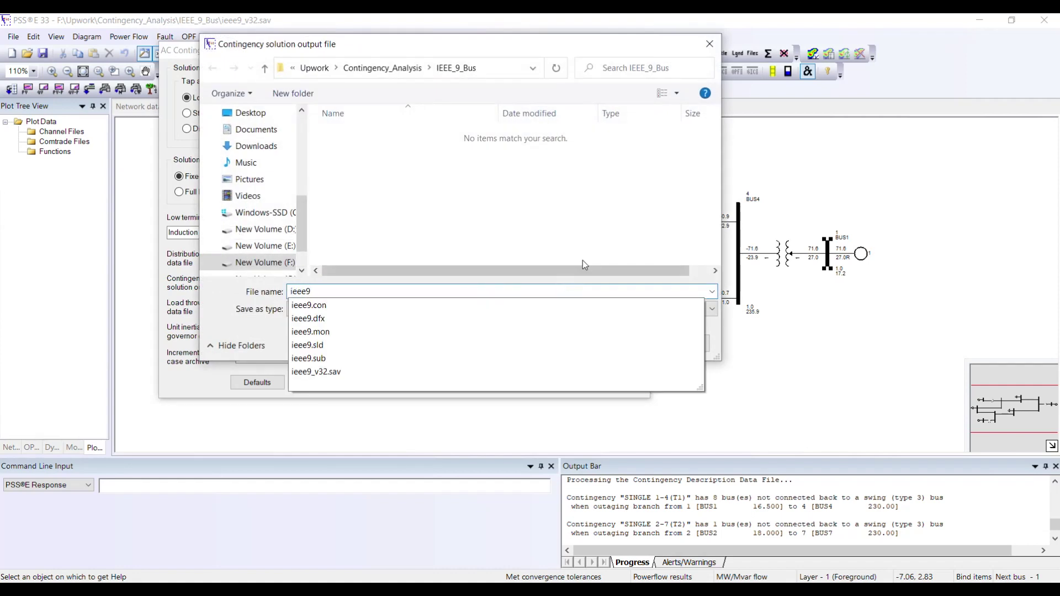
left_click(608, 245)
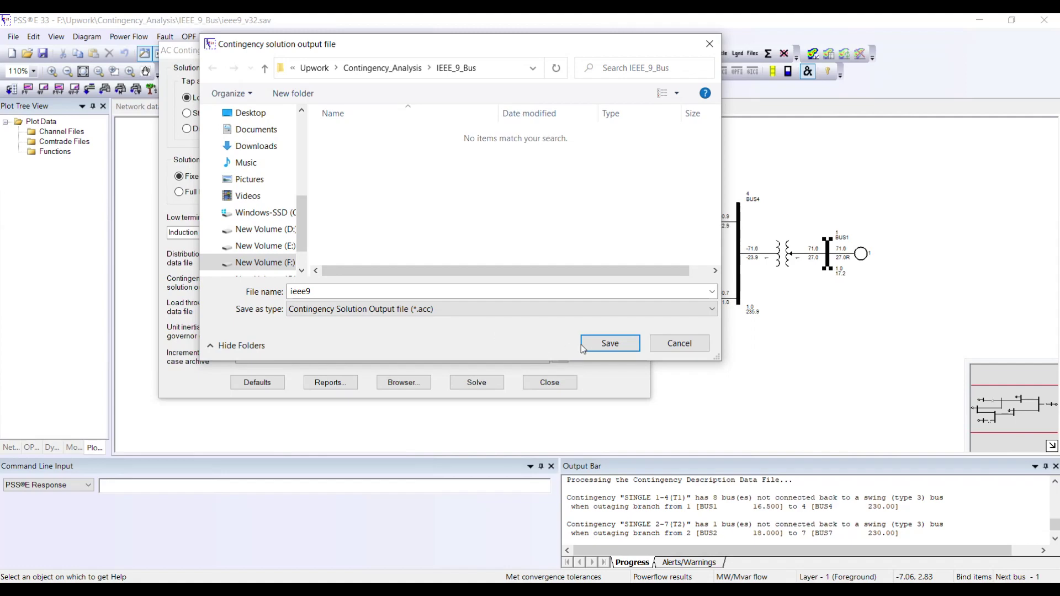
left_click(610, 343)
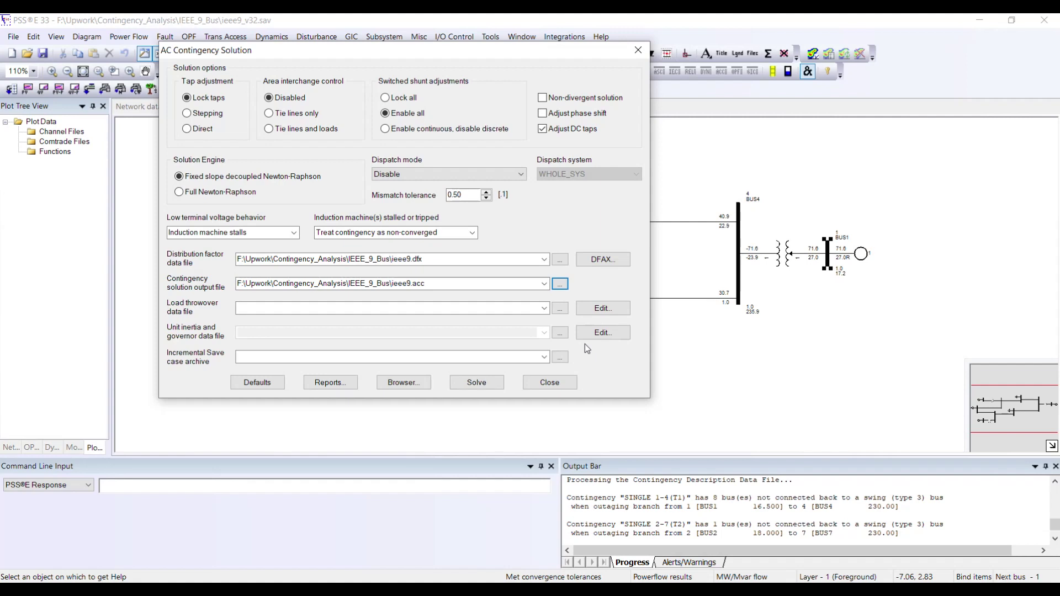
left_click(476, 383)
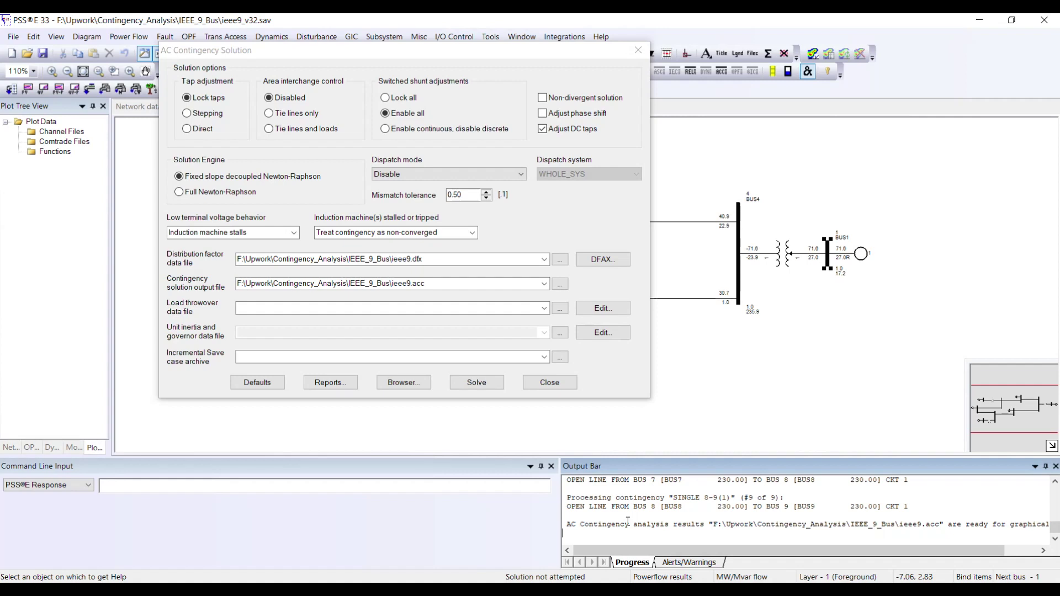
Generate a spreadsheet overload report of the contingency results using Rate A for the contingency case, and close the report and solution dialogs
left_click(341, 385)
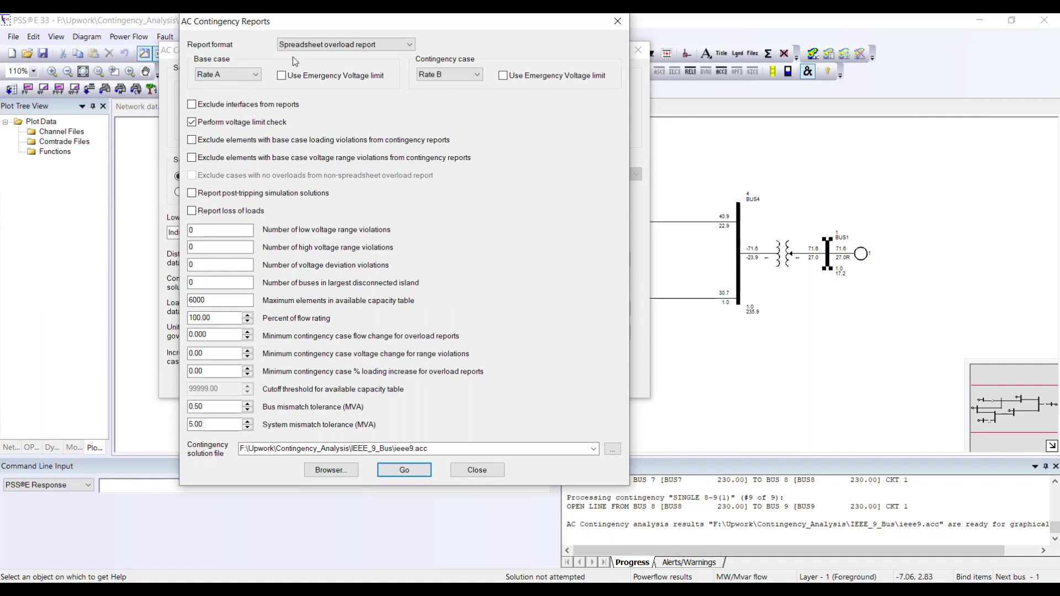
left_click(306, 48)
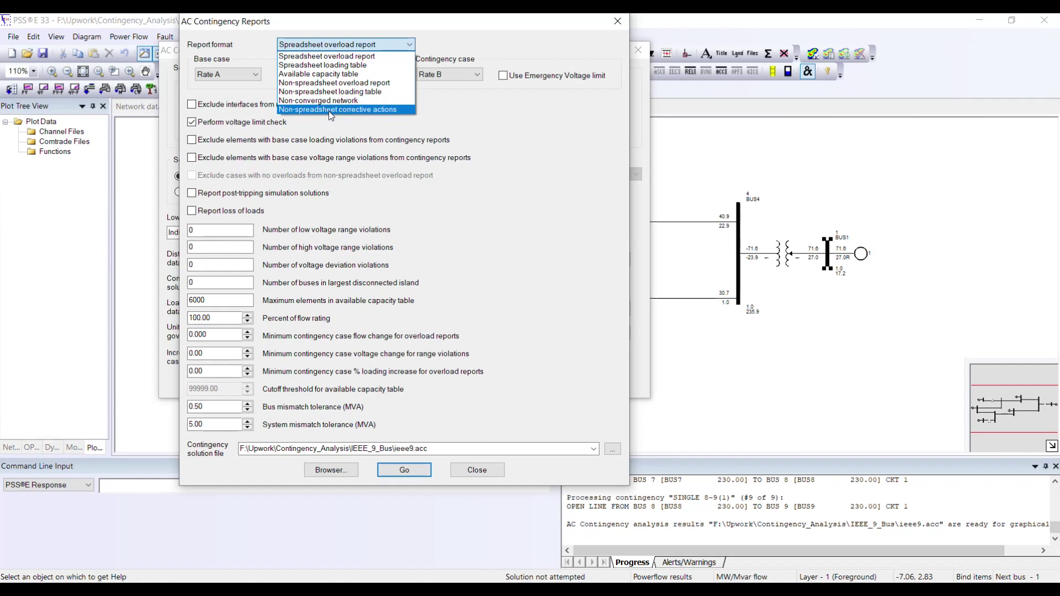
left_click(338, 124)
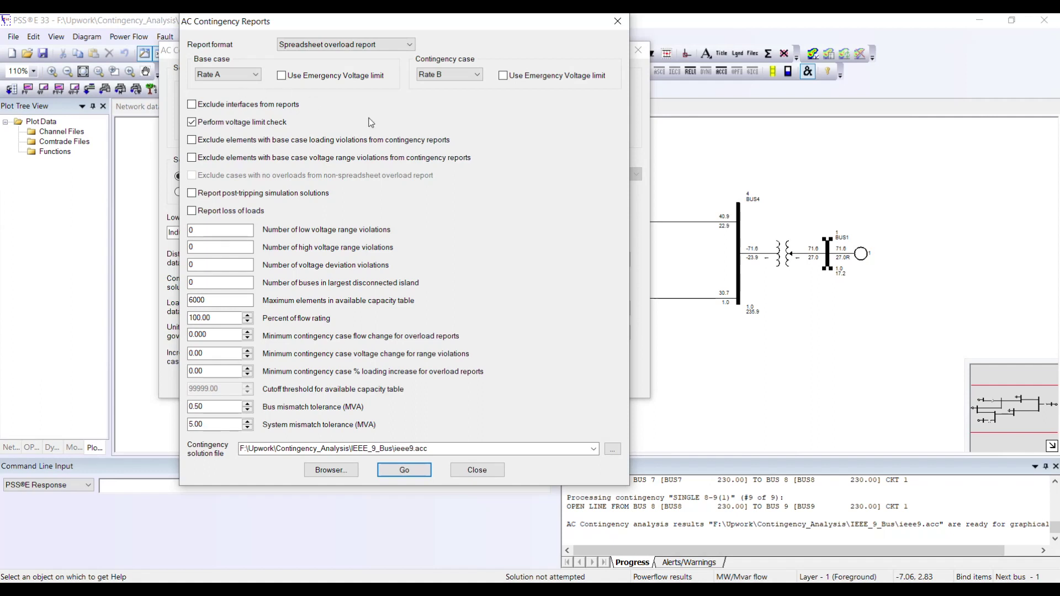
left_click(439, 74)
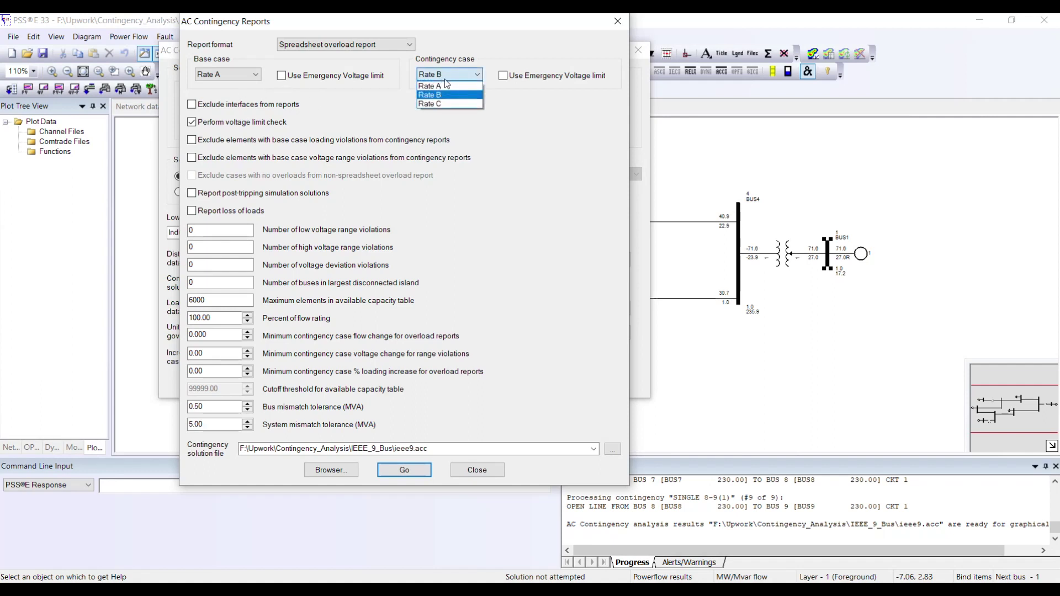
left_click(450, 87)
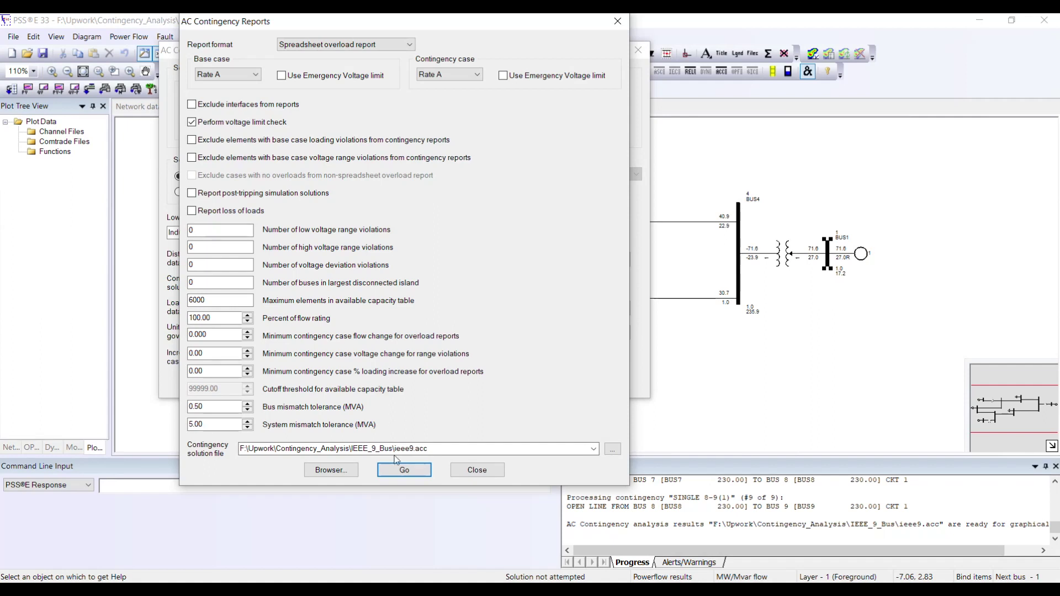
left_click(399, 475)
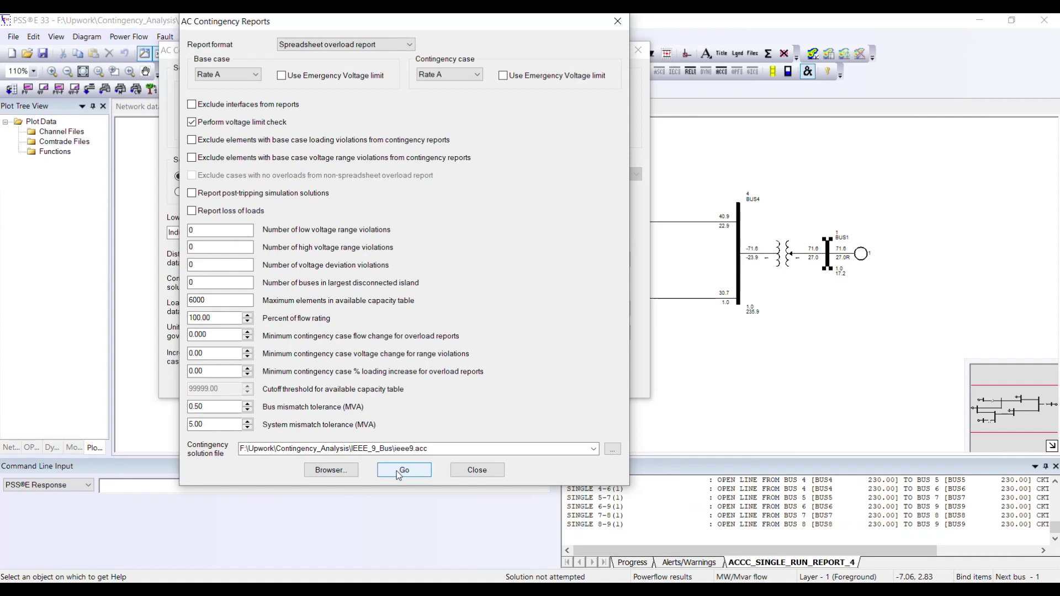
left_click(496, 470)
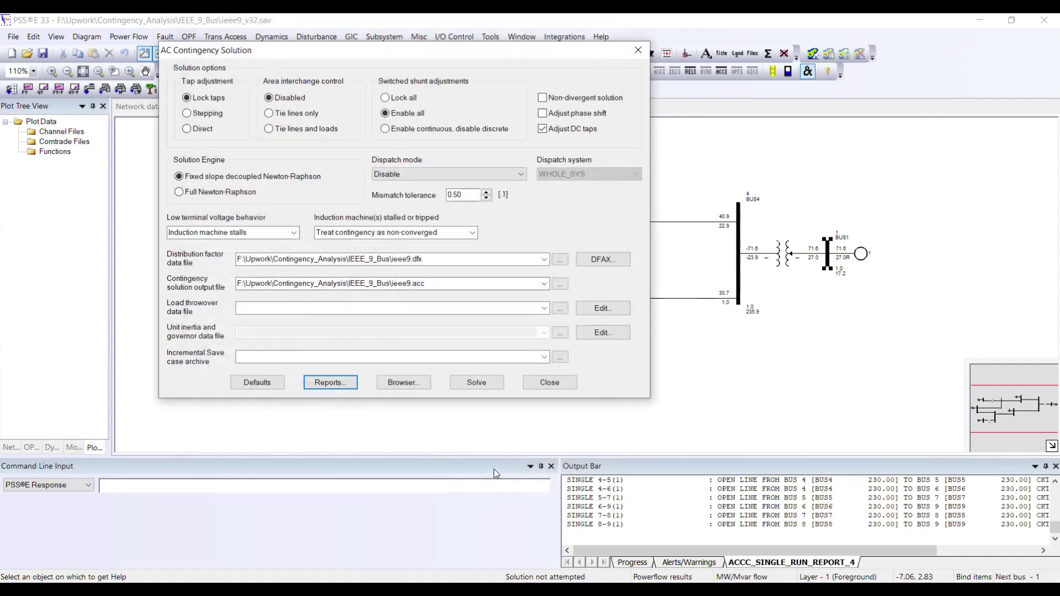
left_click(549, 385)
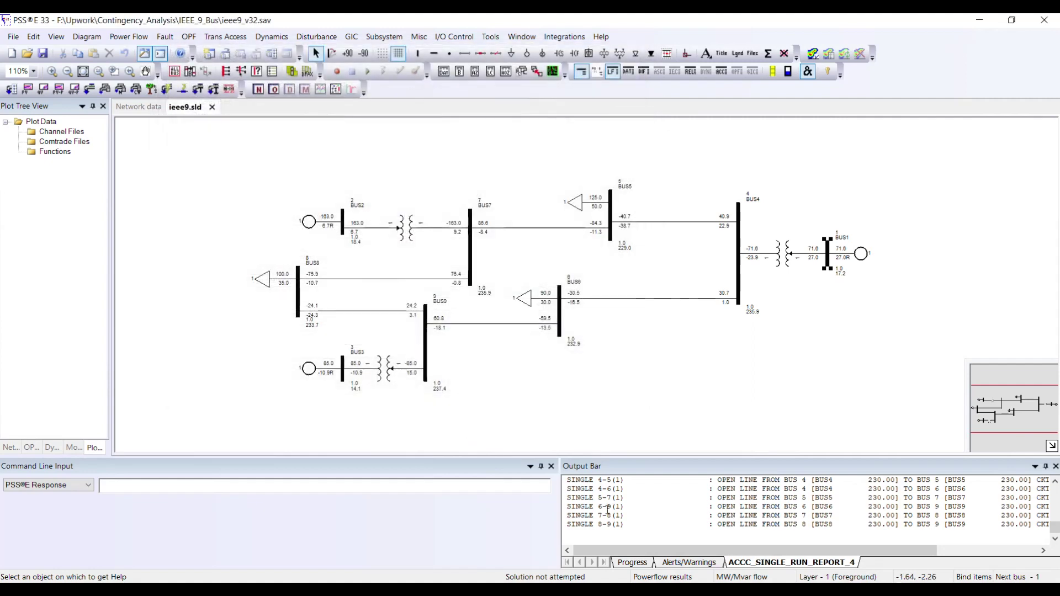
Copy the entire text of the generated ACCC report from the output
left_click(634, 498)
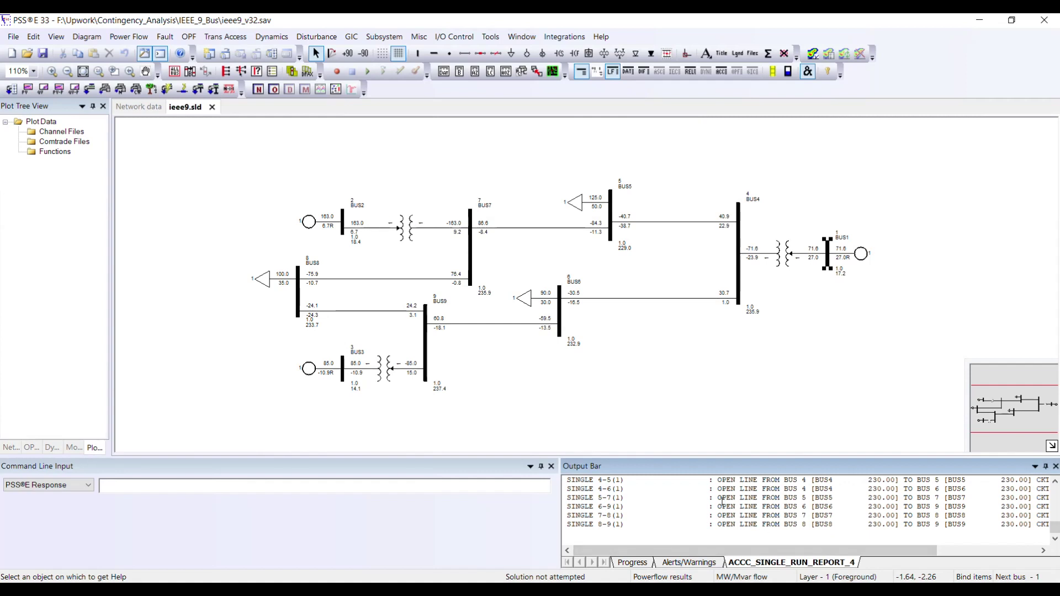
key("ctrl+a")
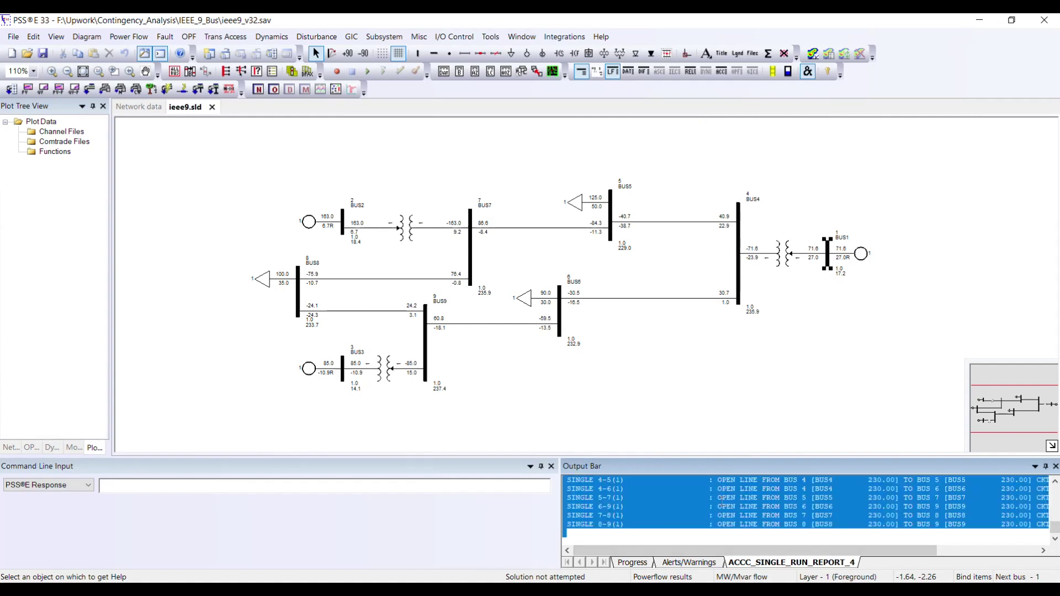
right_click(721, 501)
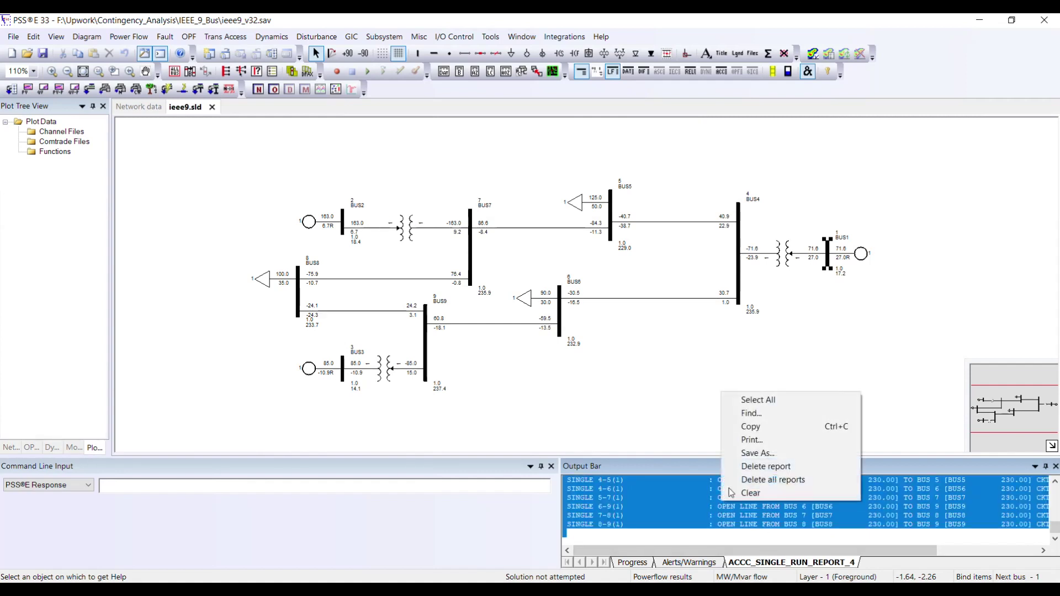
left_click(751, 427)
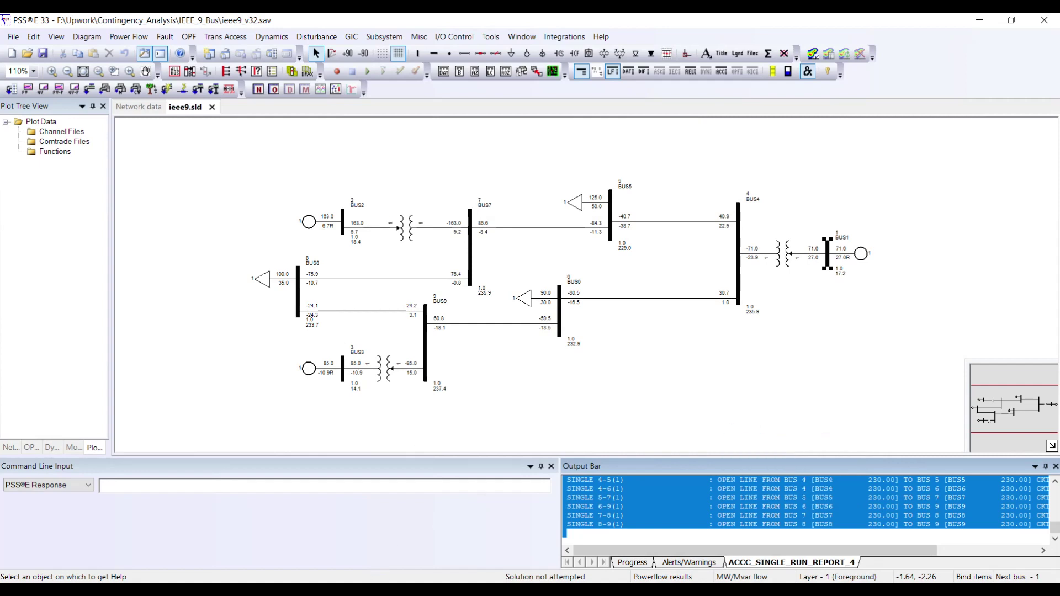
Switch to Notepad and paste the copied contingency report into a blank document
key("super")
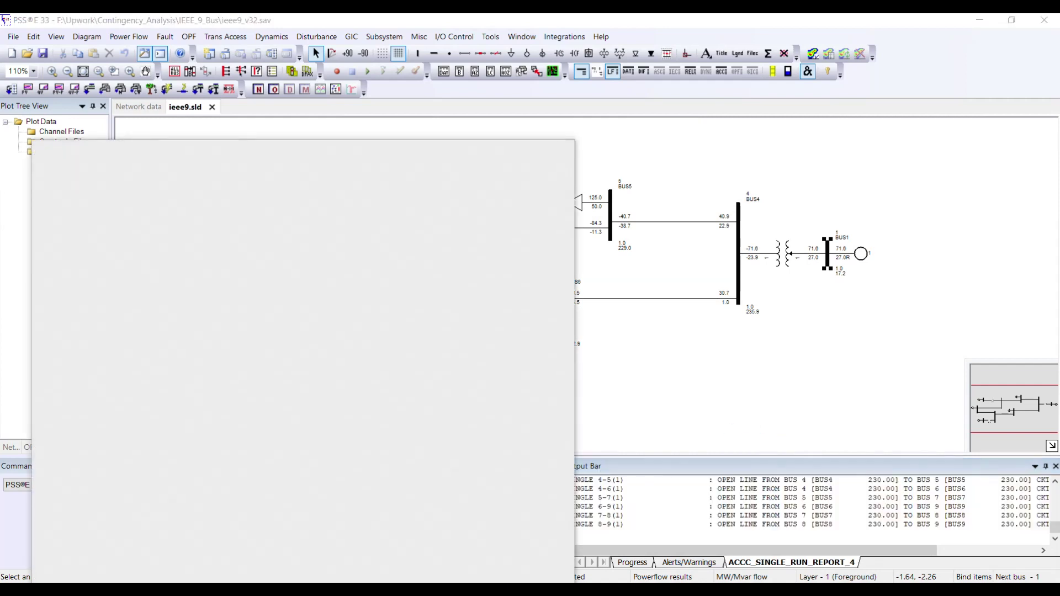
type("note")
key("Return")
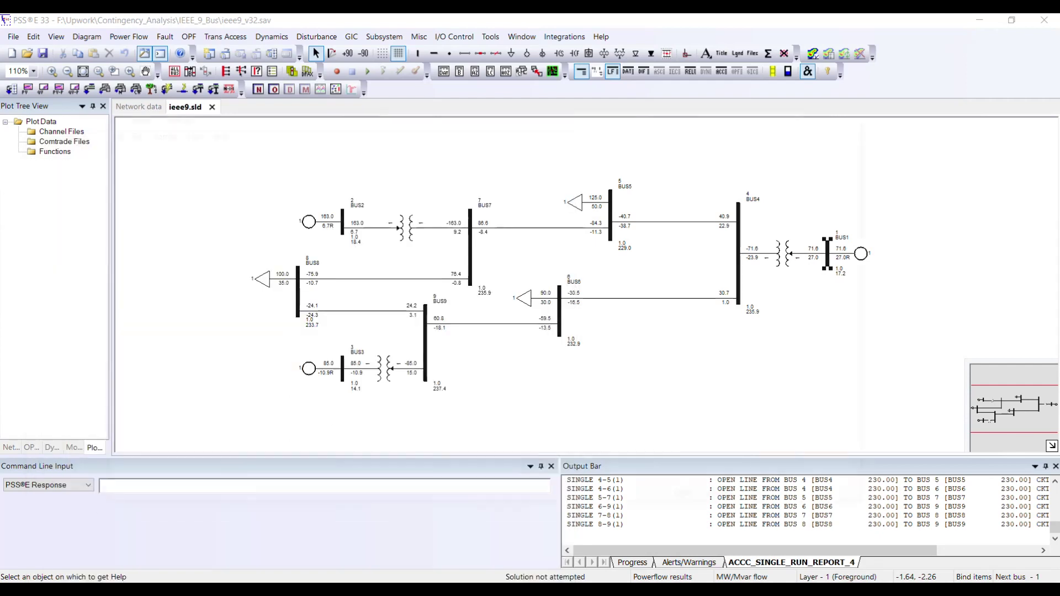
double_click(370, 115)
key("ctrl+v")
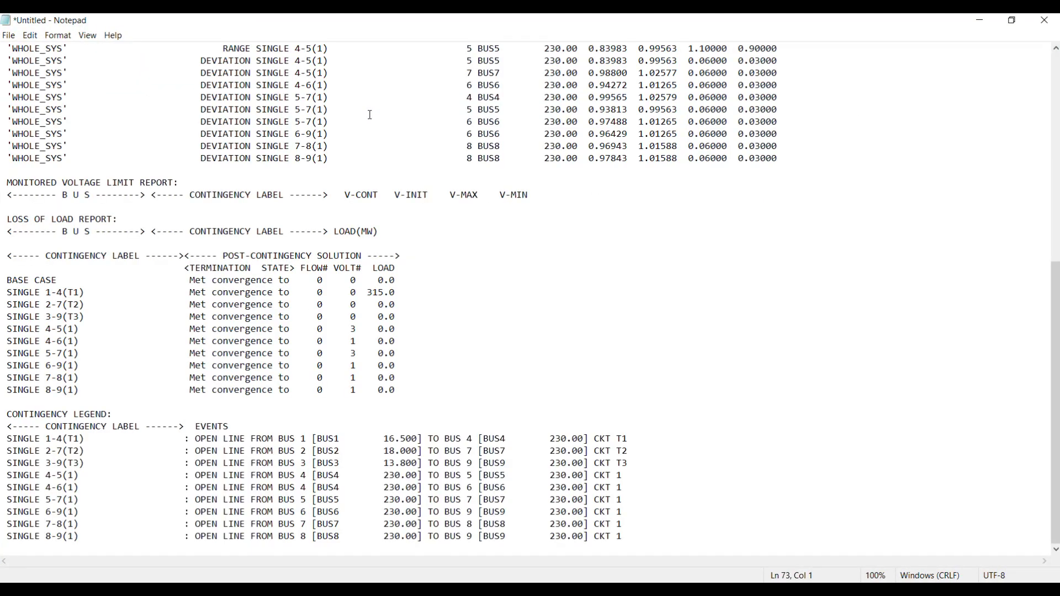
Review the input and result files and the solution options listed at the beginning of the report
left_click_drag(1057, 516, 1059, 292)
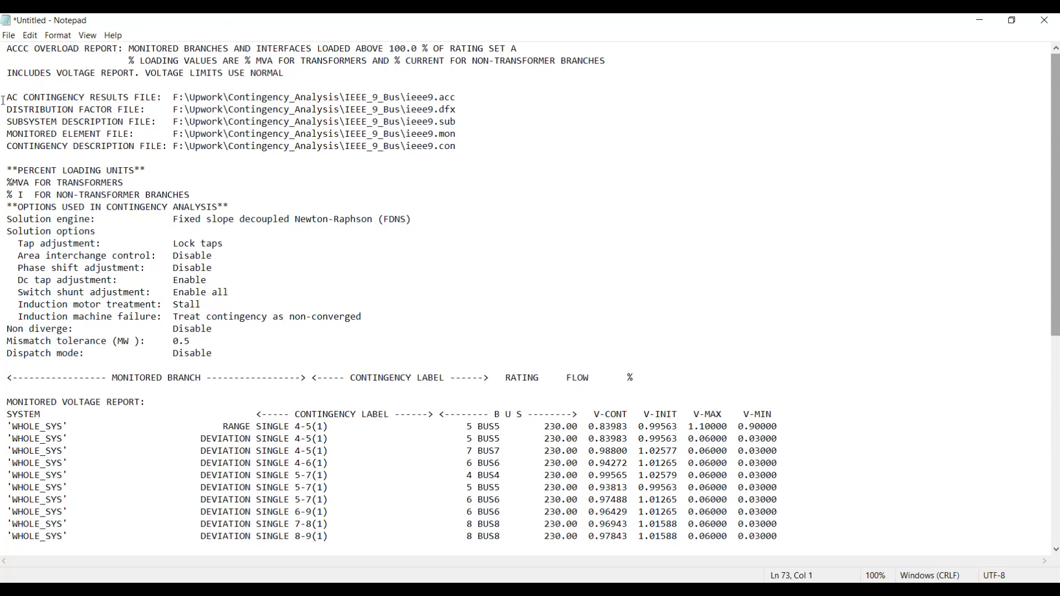
left_click_drag(3, 101, 488, 149)
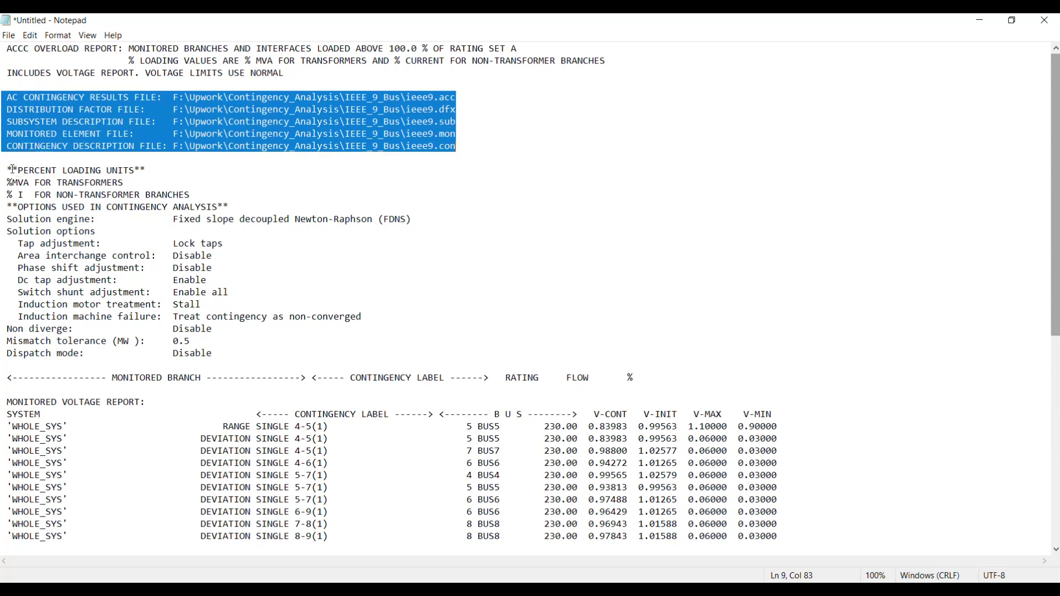
left_click_drag(7, 167, 254, 353)
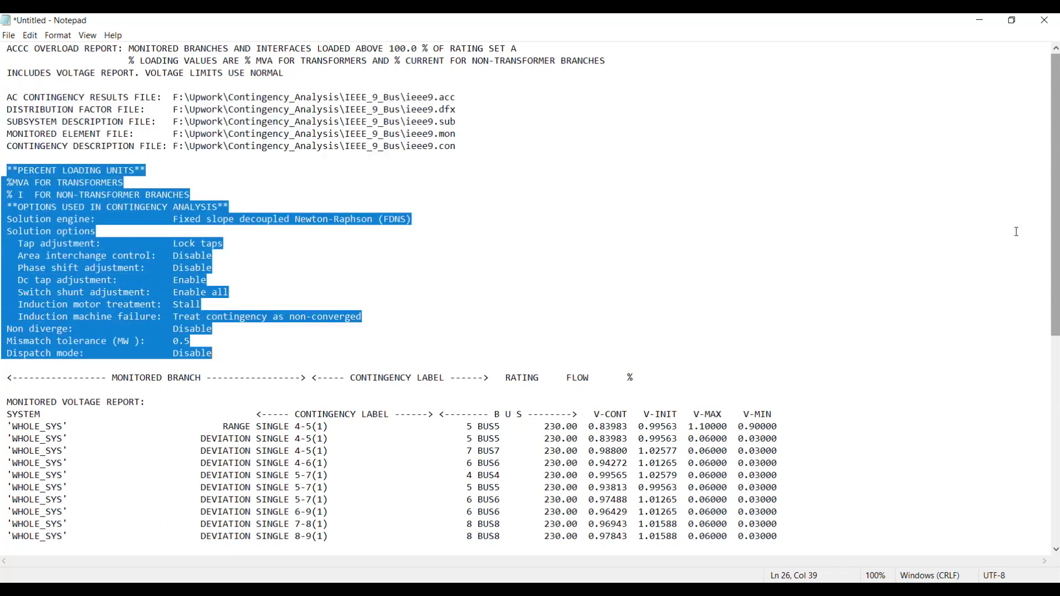
Examine the monitored voltage report's range and deviation entries for contingency SINGLE 4-5(1), comparing the V-CONT and V-INIT values
left_click_drag(1057, 232, 1058, 308)
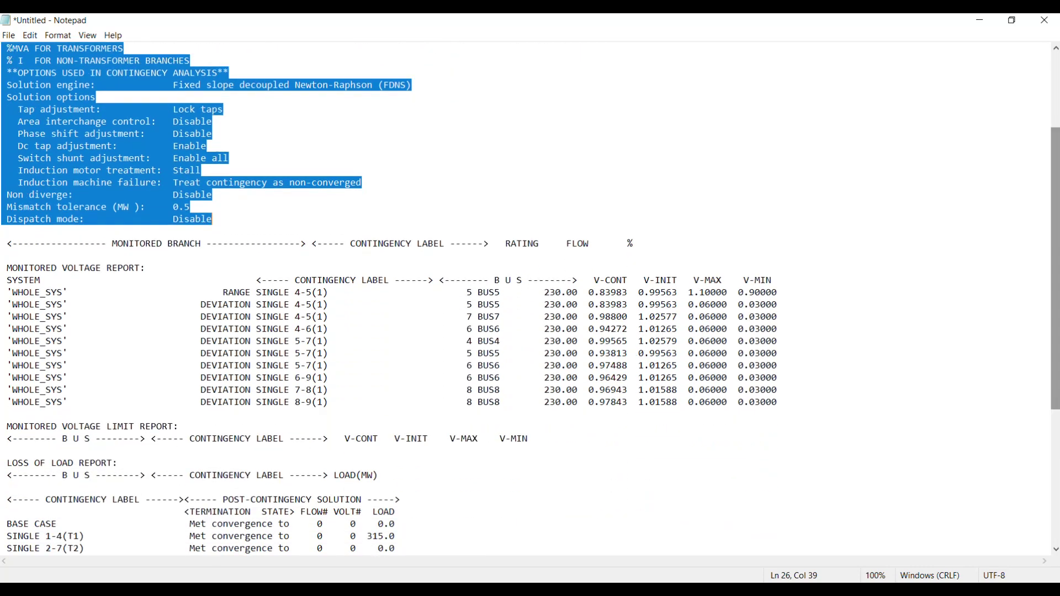
left_click(80, 293)
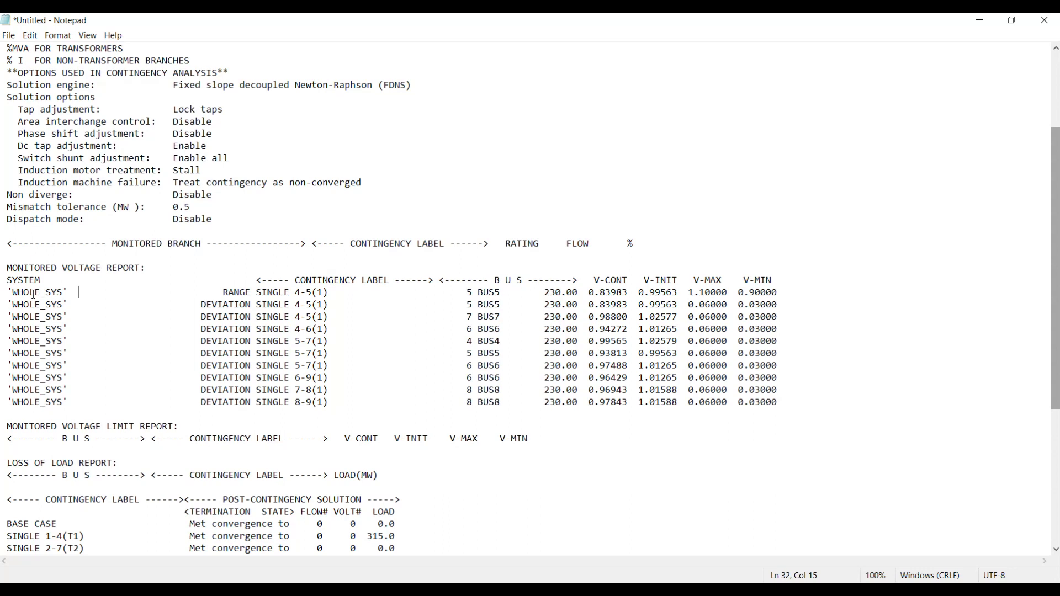
left_click_drag(12, 293, 39, 331)
left_click(48, 317)
left_click_drag(467, 293, 502, 294)
left_click_drag(545, 293, 578, 294)
left_click_drag(592, 297, 673, 293)
left_click_drag(639, 317, 678, 317)
left_click_drag(257, 305, 683, 299)
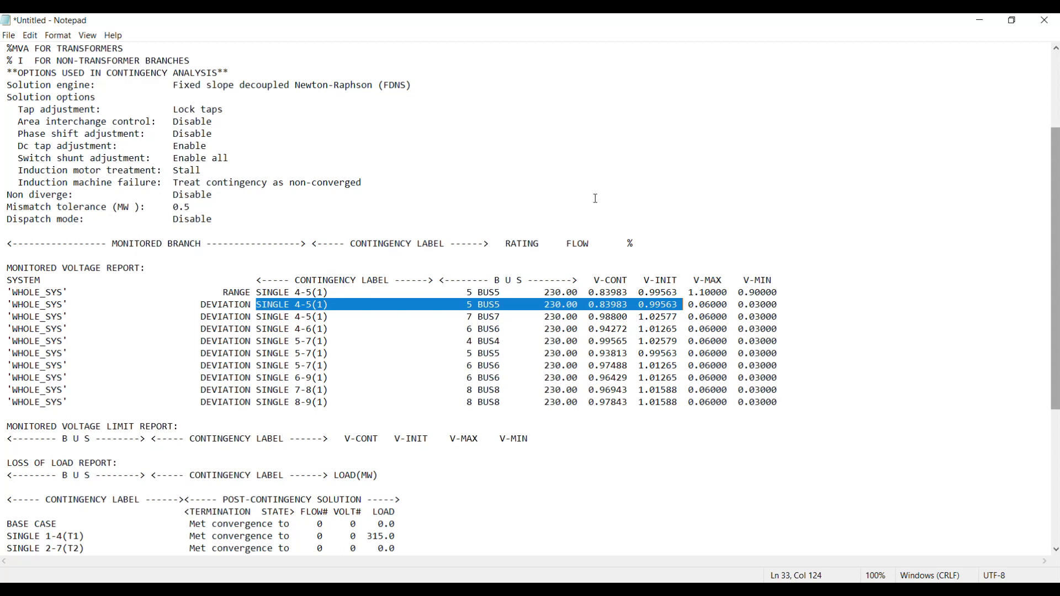
Check the flow and percentage columns of the monitored branch section, and view the post-contingency solution table and contingency legend
left_click_drag(644, 246, 544, 244)
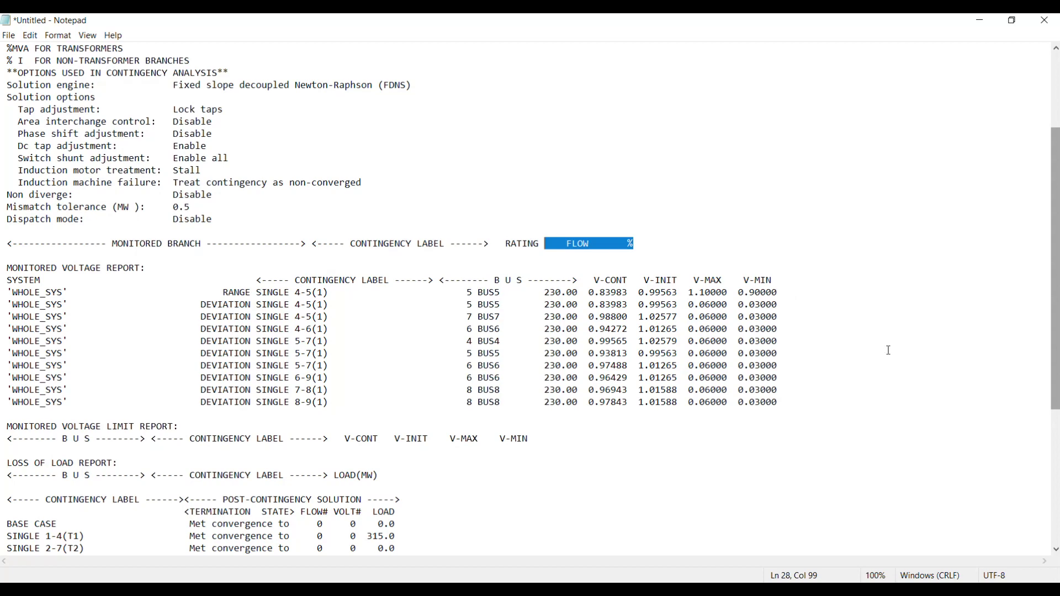
left_click_drag(1057, 239, 1057, 347)
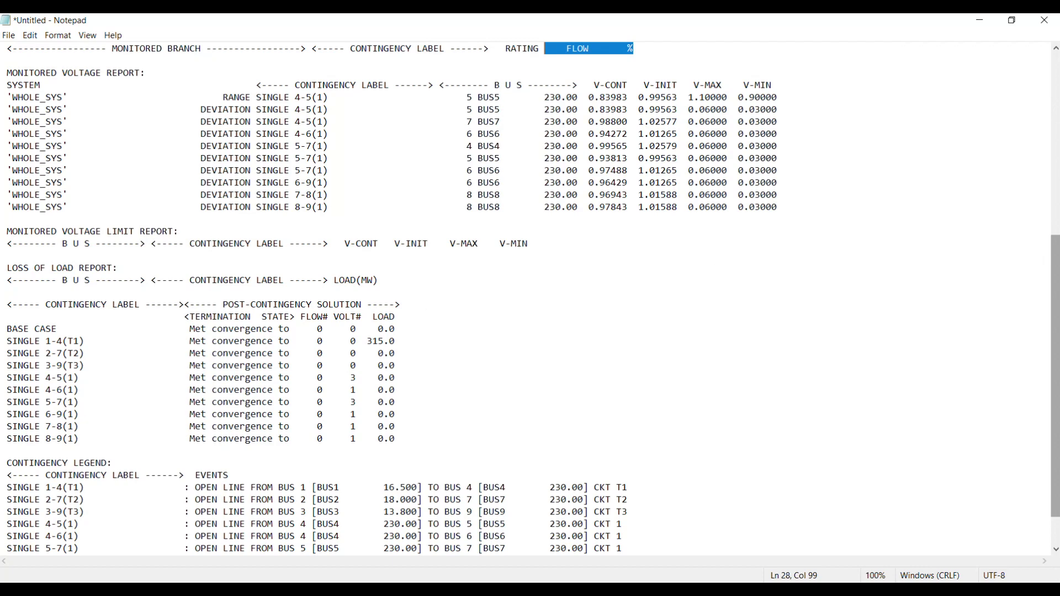
left_click_drag(1059, 299, 1059, 329)
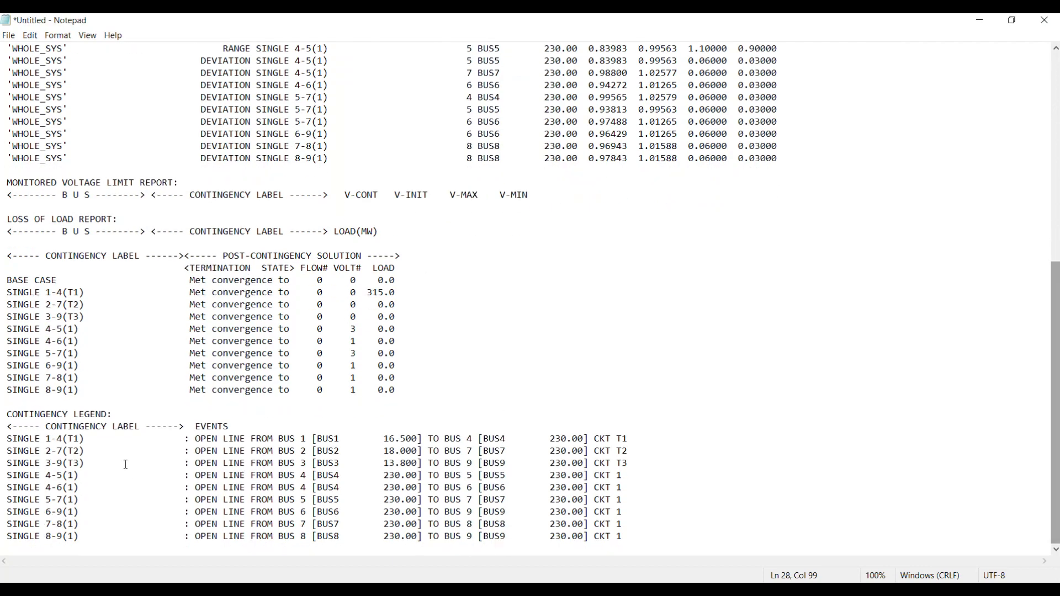
Highlight the SINGLE 4-5(1) entry in the contingency legend, and close the untitled report document without saving it
left_click_drag(6, 477, 653, 479)
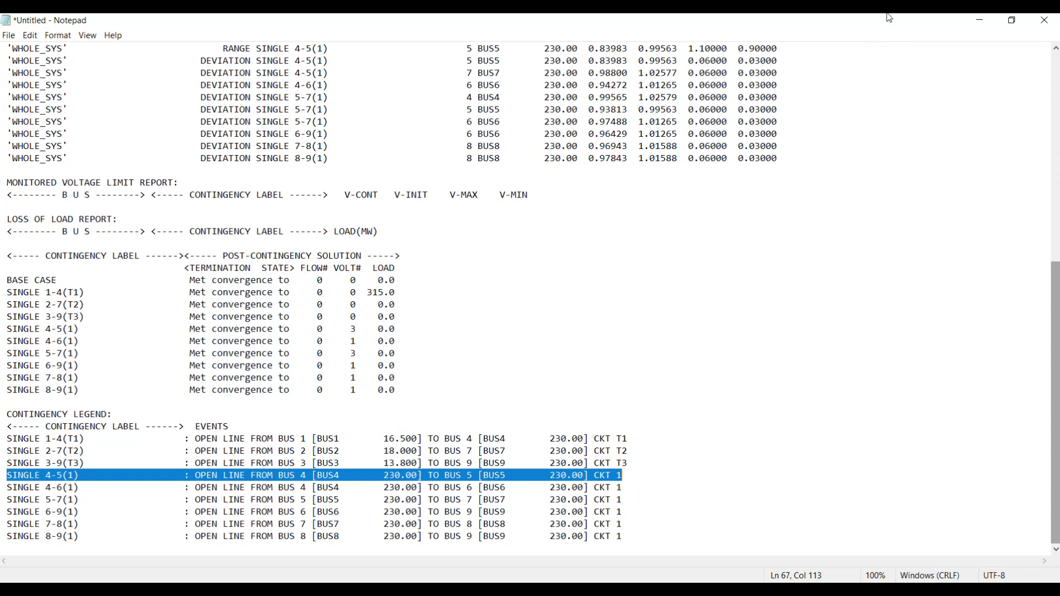
left_click(1057, 32)
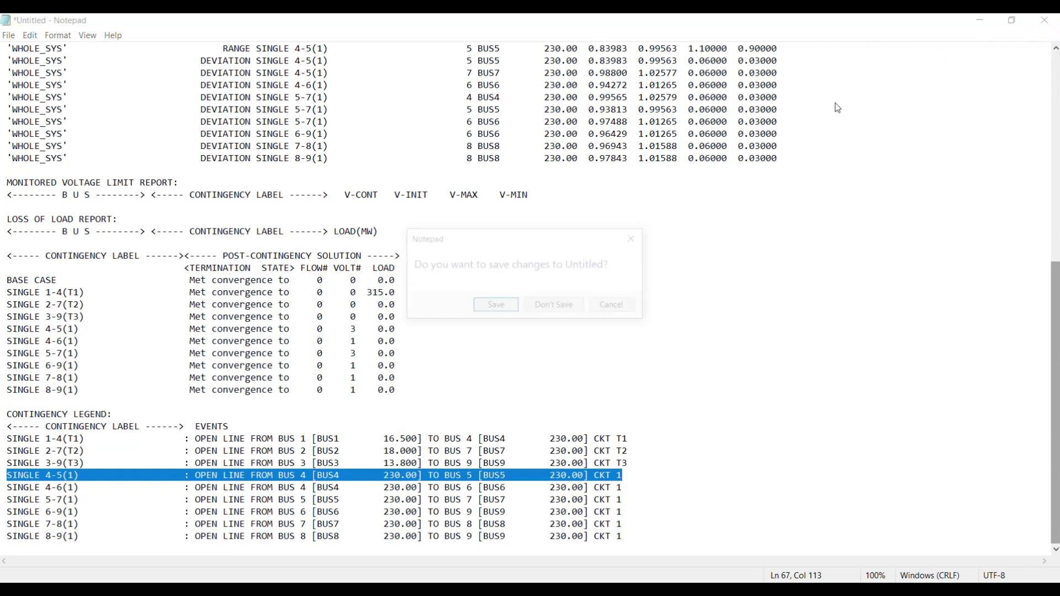
left_click(550, 307)
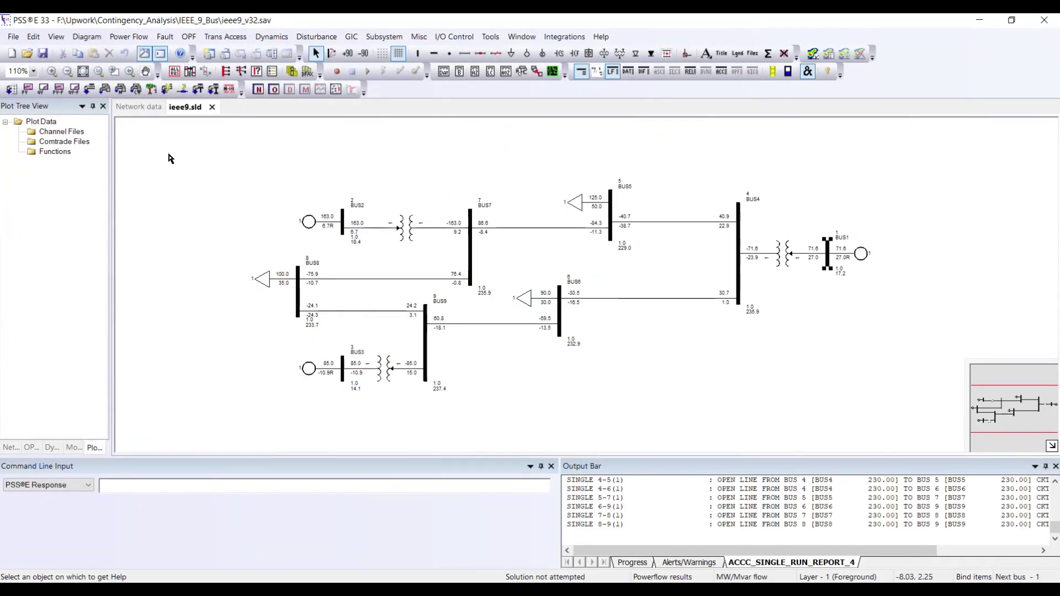
In PSS®E, generate an AC contingency report in the Non-spreadsheet loading table format, and close the report and solution dialogs
left_click(129, 36)
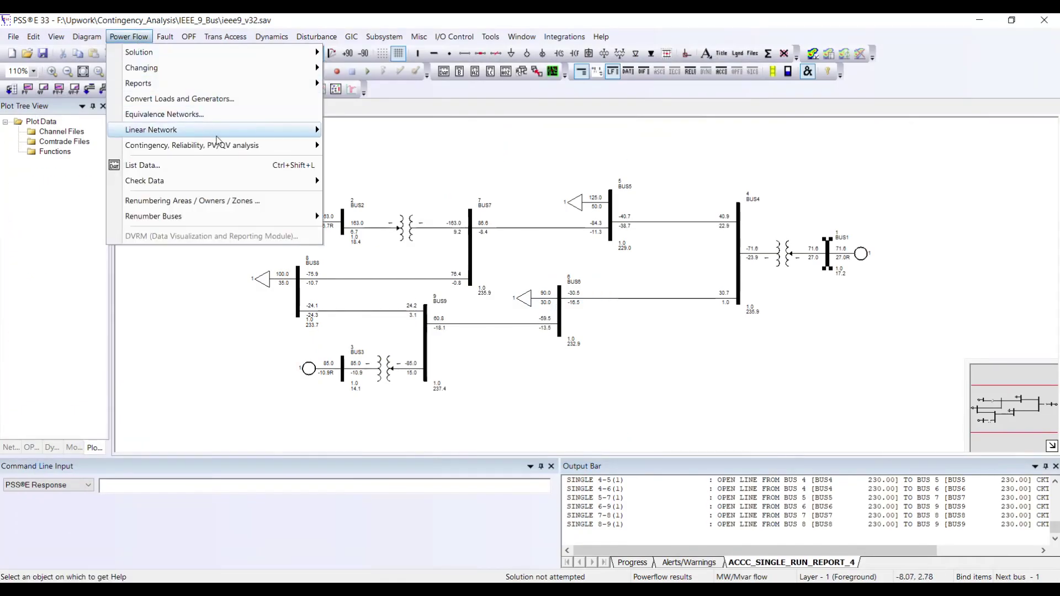
mouse_move(244, 145)
left_click(359, 142)
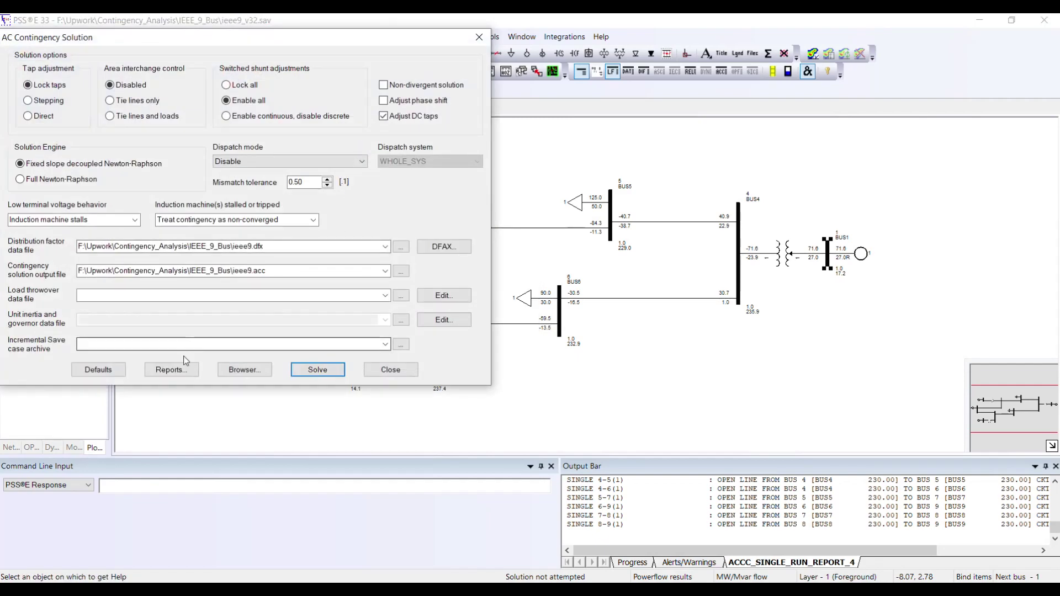
left_click(178, 371)
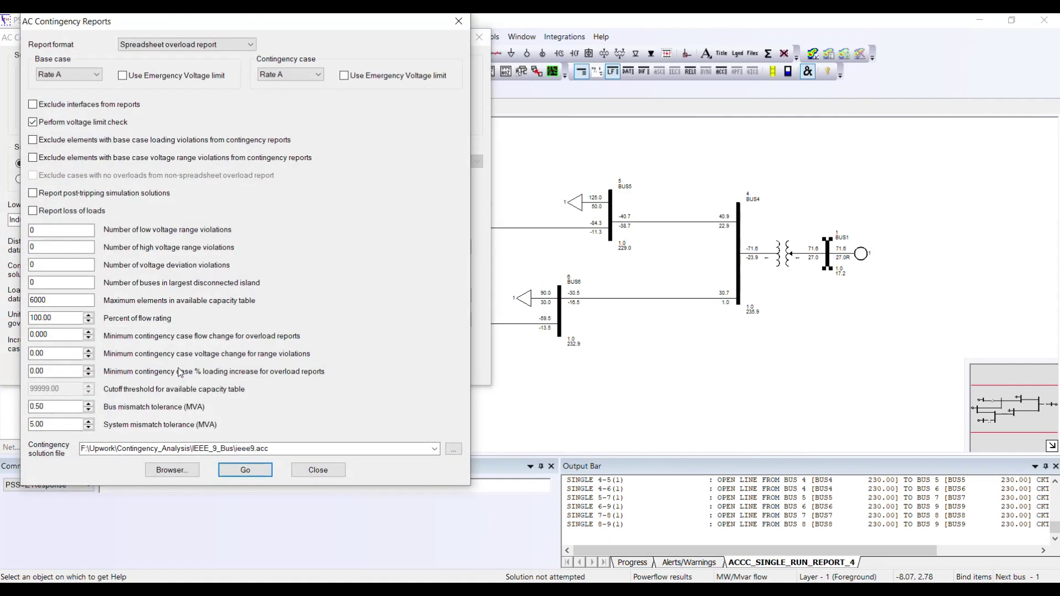
left_click(234, 44)
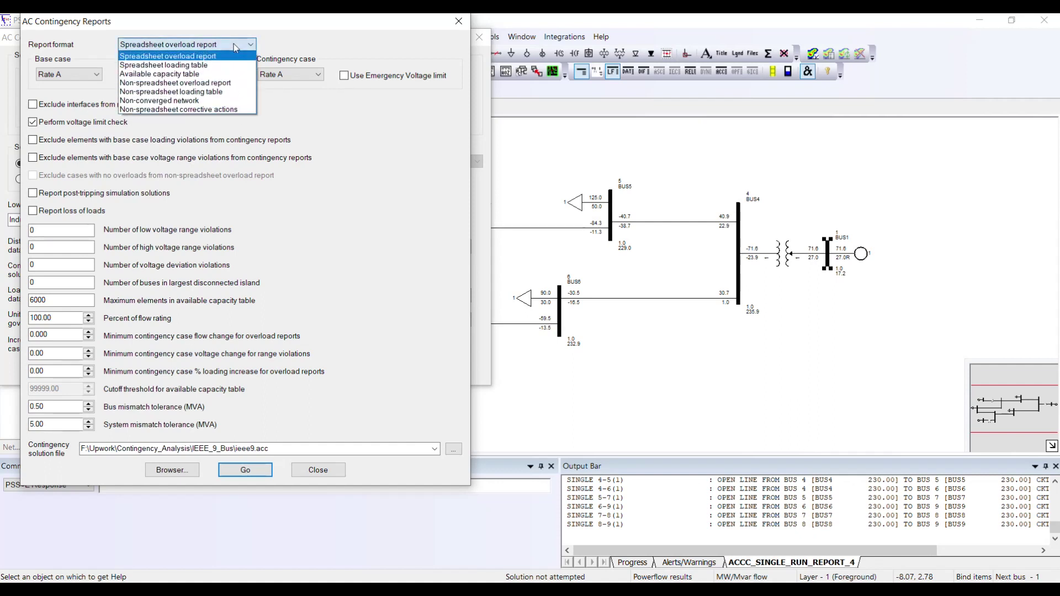
left_click(228, 92)
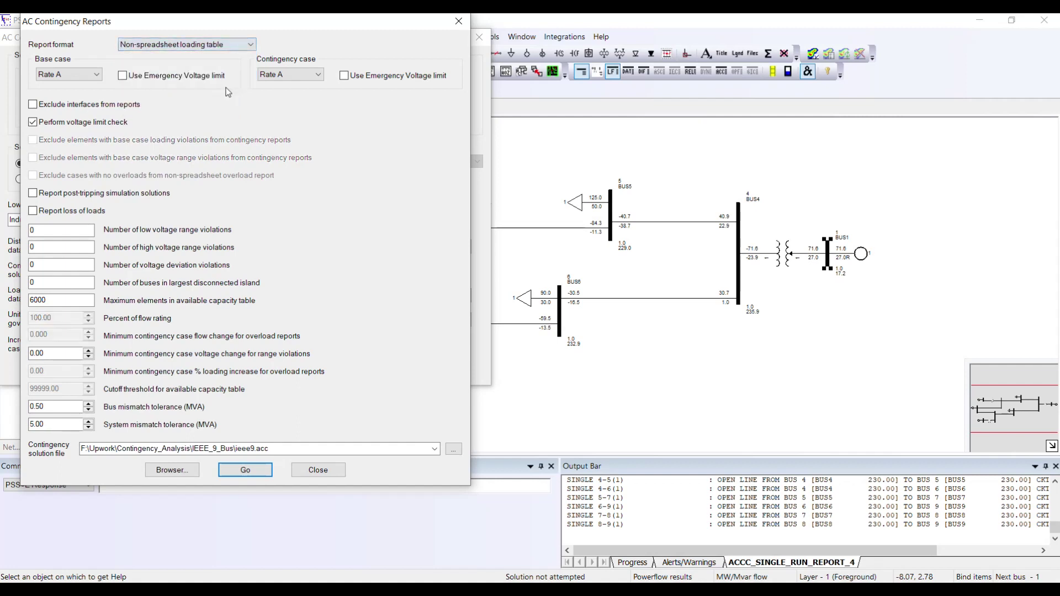
left_click(245, 470)
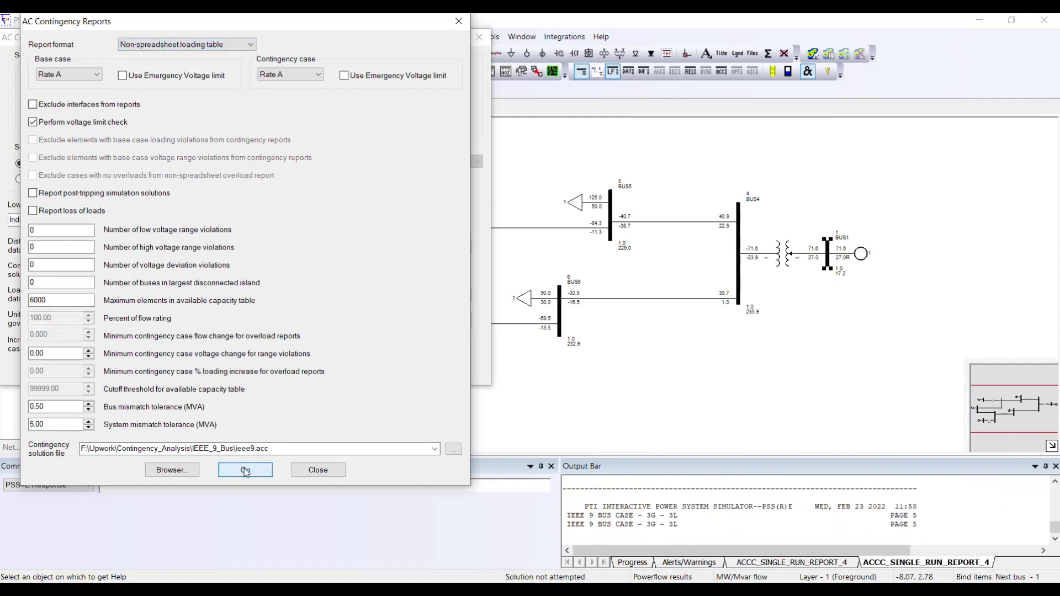
left_click(318, 471)
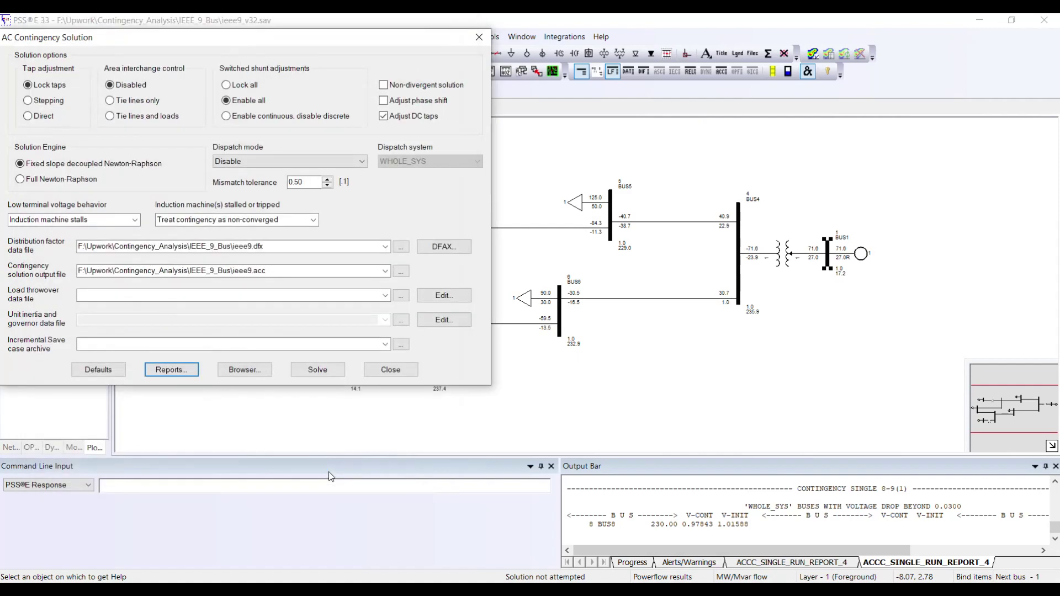
left_click(388, 375)
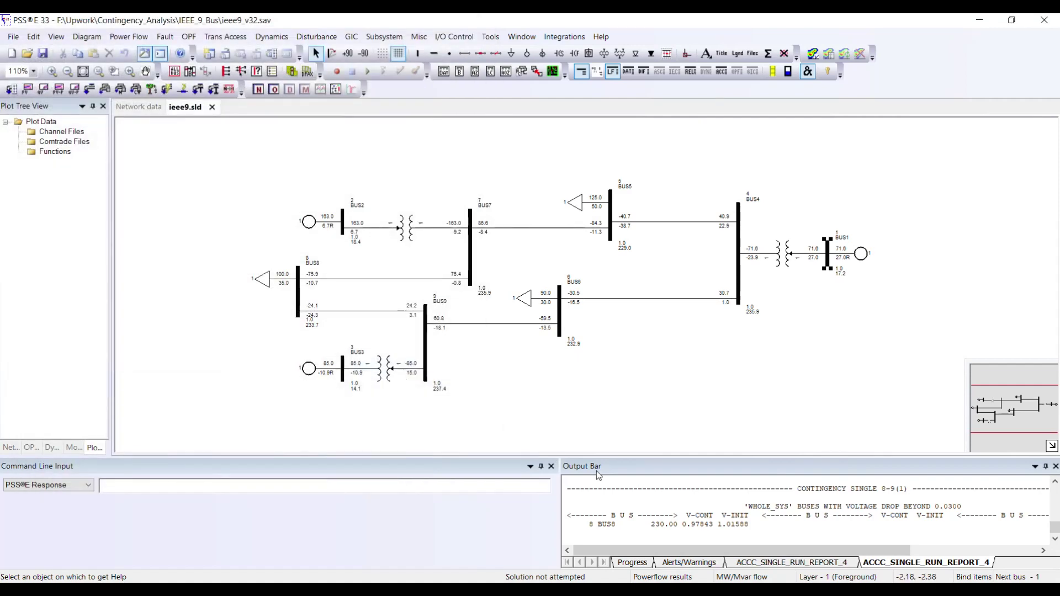
Copy the entire loading table report from the output and paste it into a new, maximized Notepad document
left_click(657, 507)
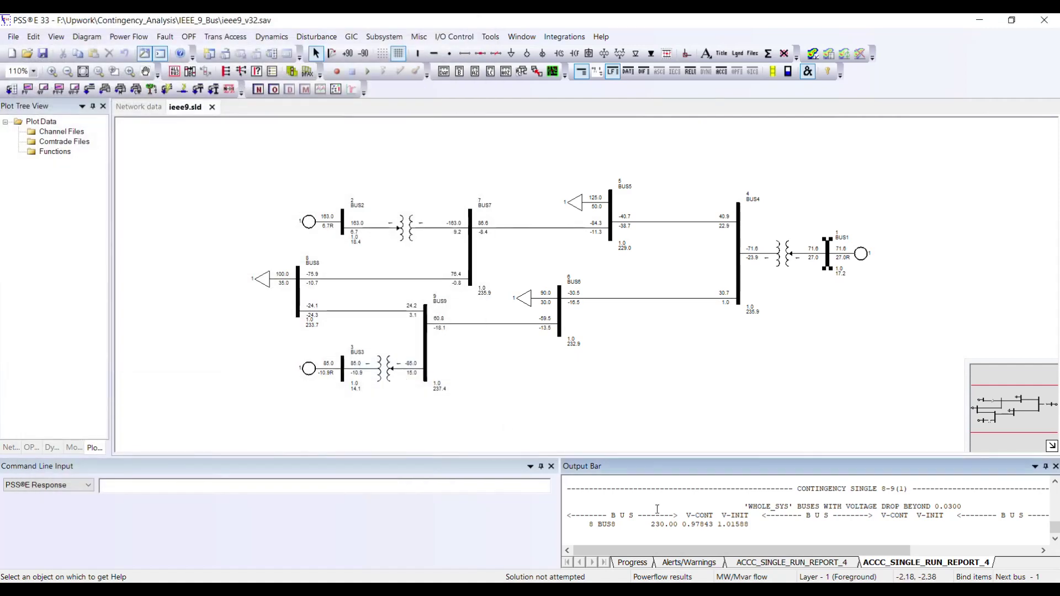
key("ctrl+a")
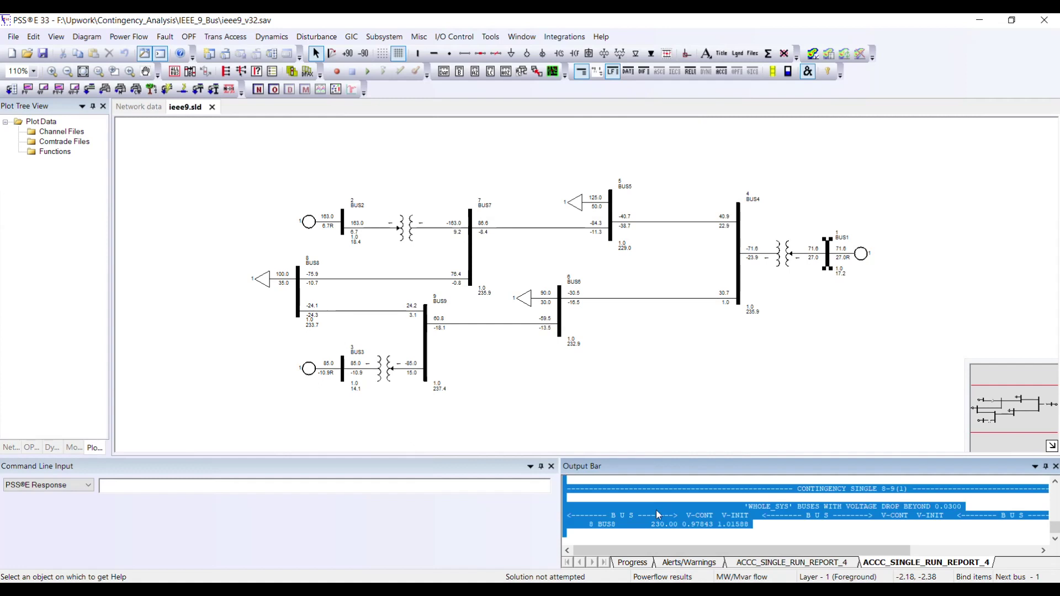
right_click(657, 508)
left_click(688, 438)
key("super+s")
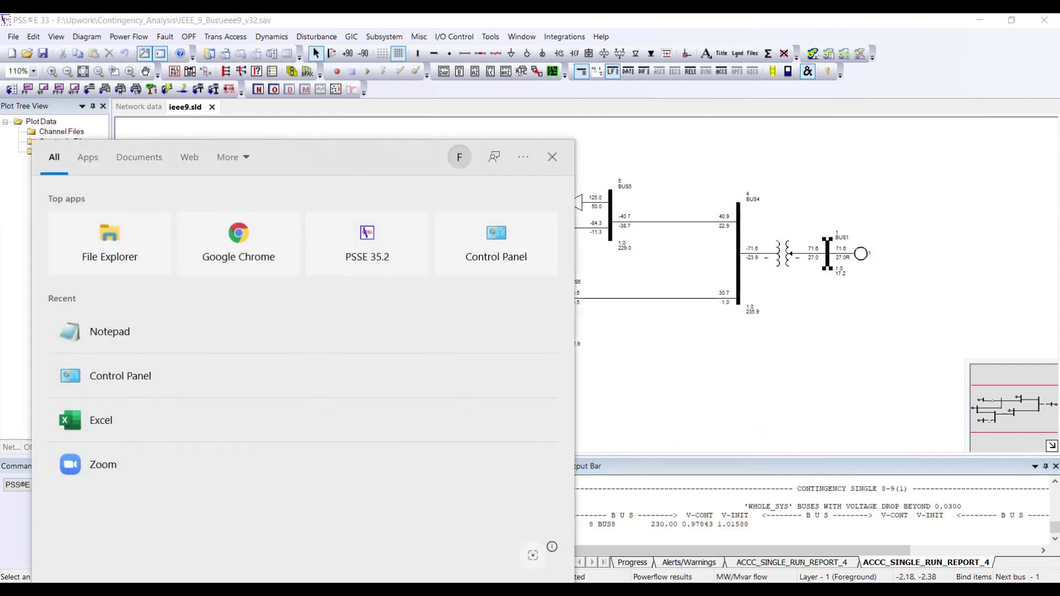
left_click(118, 334)
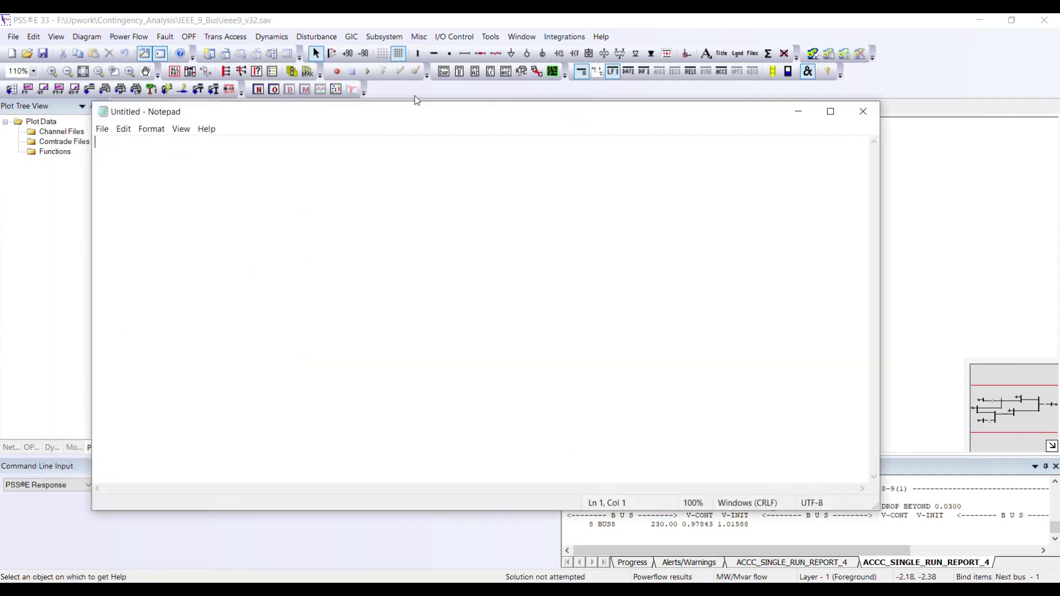
double_click(432, 112)
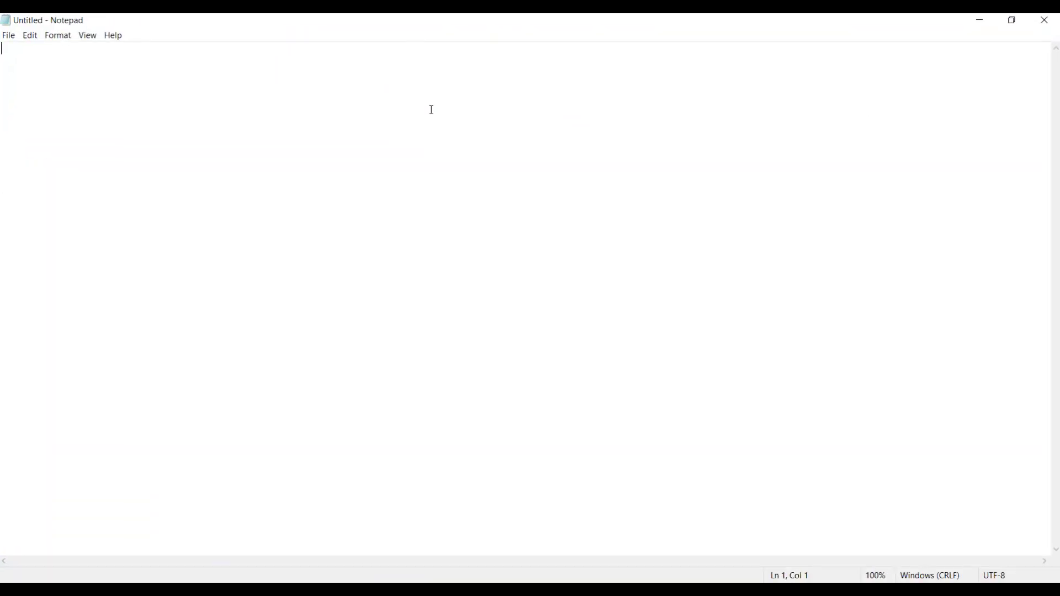
key("ctrl+v")
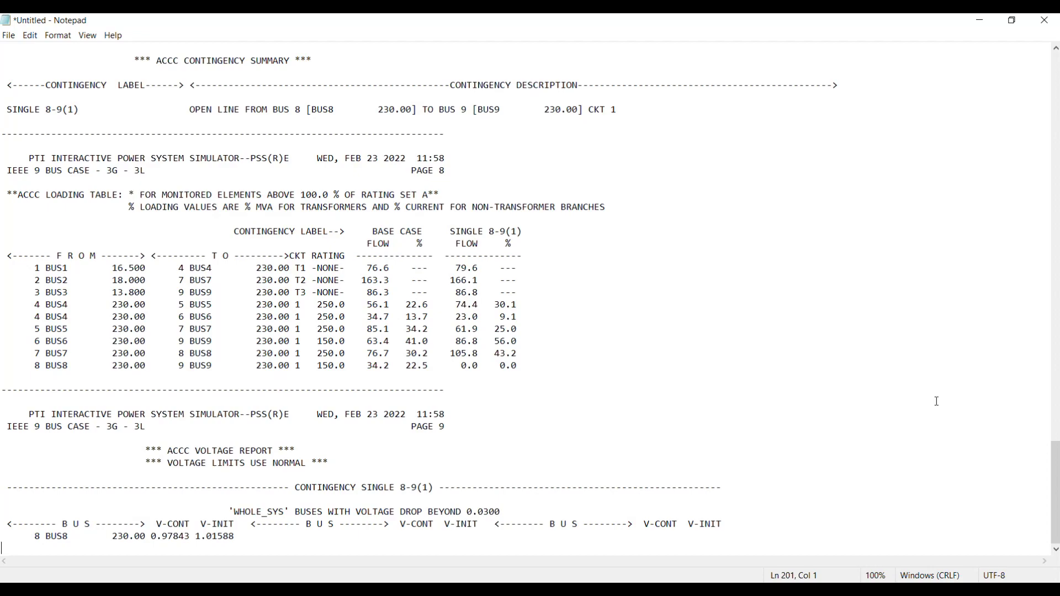
Review the input and result file paths, percent loading units and solution options at the beginning of the report
left_click_drag(1056, 478, 1056, 91)
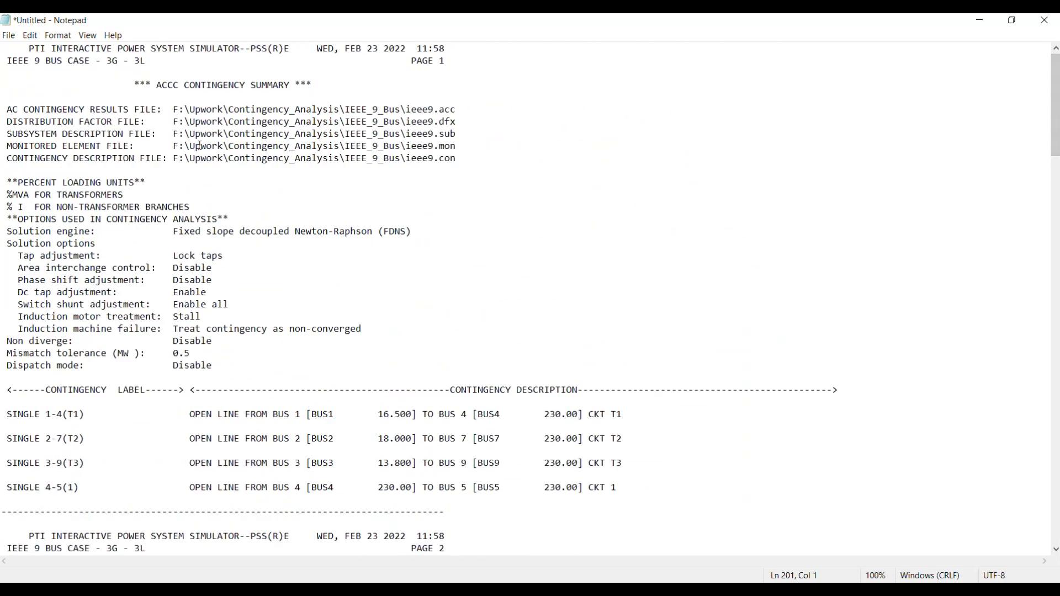
left_click_drag(5, 110, 489, 154)
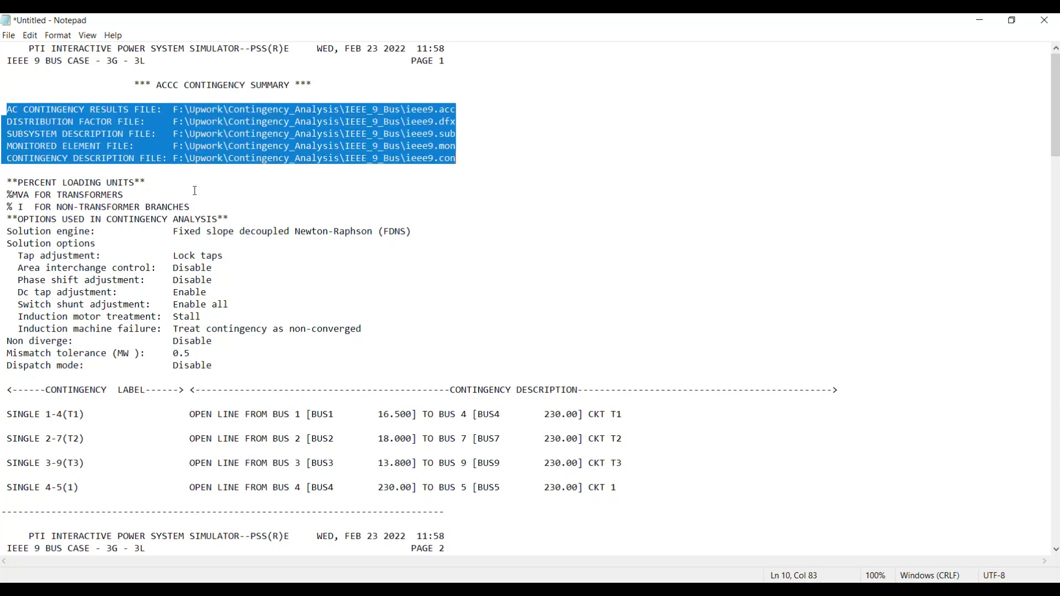
left_click_drag(3, 182, 312, 380)
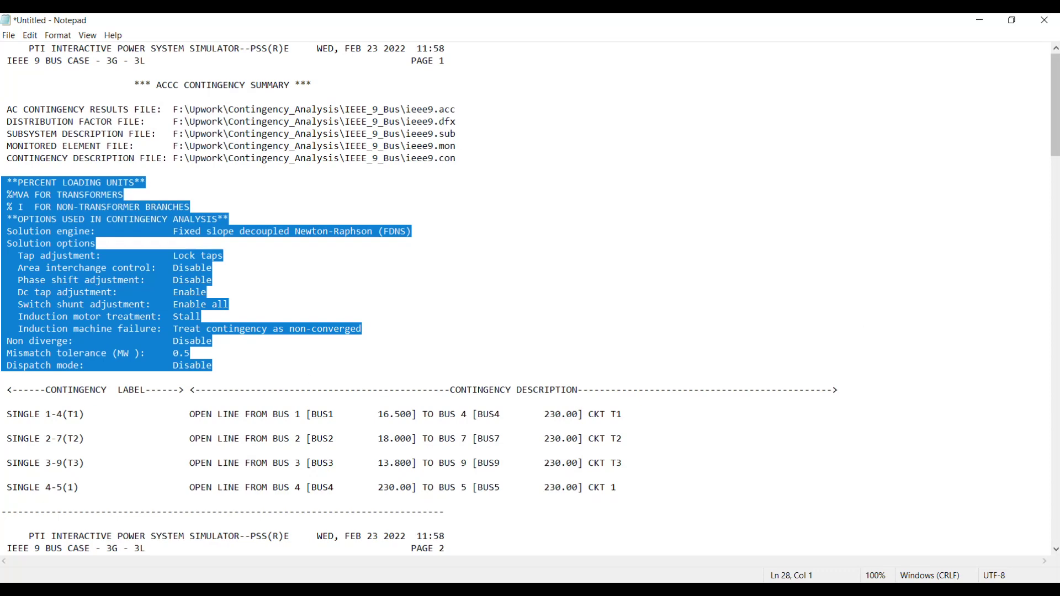
Examine the ACCC loading tables' base case and contingency flows, and the voltage reports through contingency SINGLE 8-9(1)
scroll(530, 298, "down", 7)
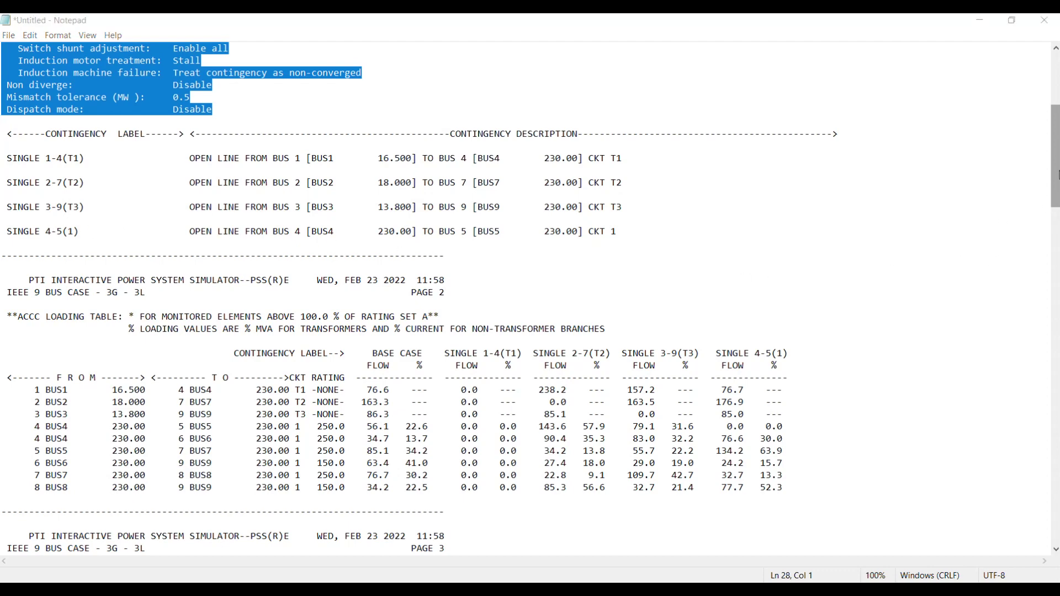
left_click_drag(1058, 176, 1059, 203)
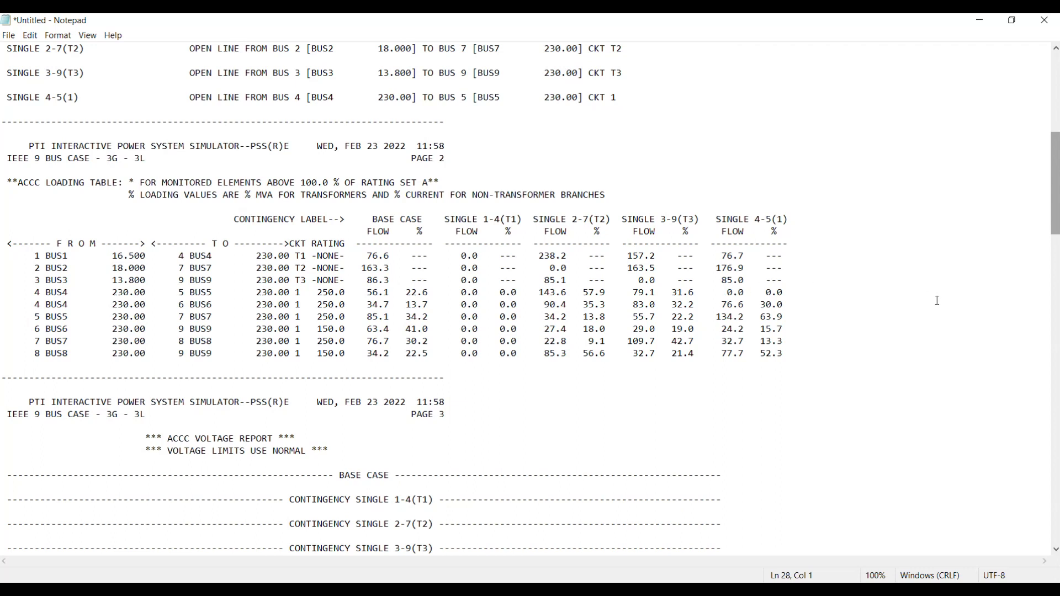
scroll(938, 301, "down", 2)
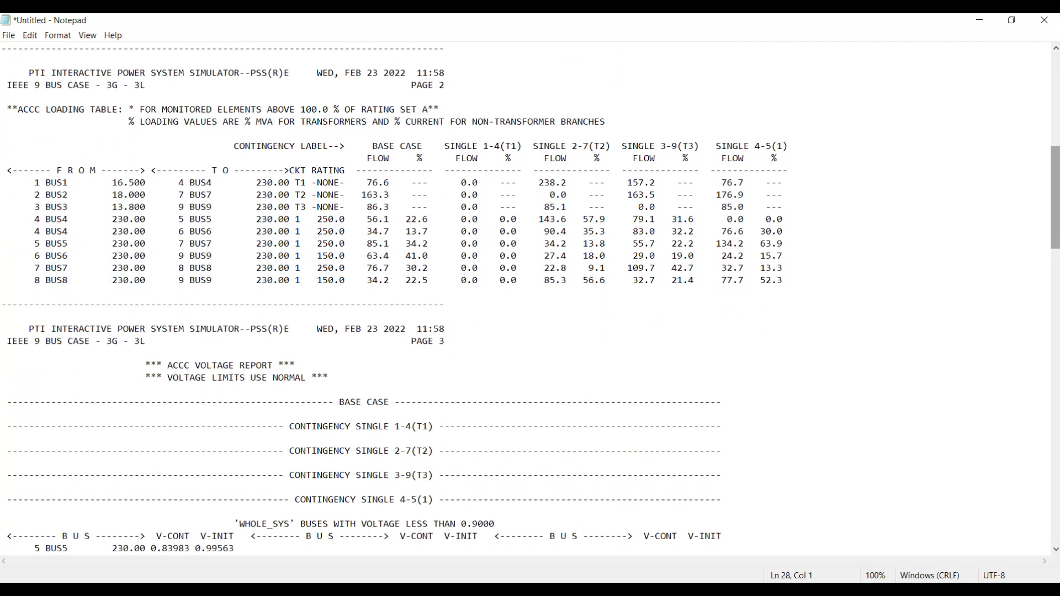
left_click_drag(1056, 208, 1056, 299)
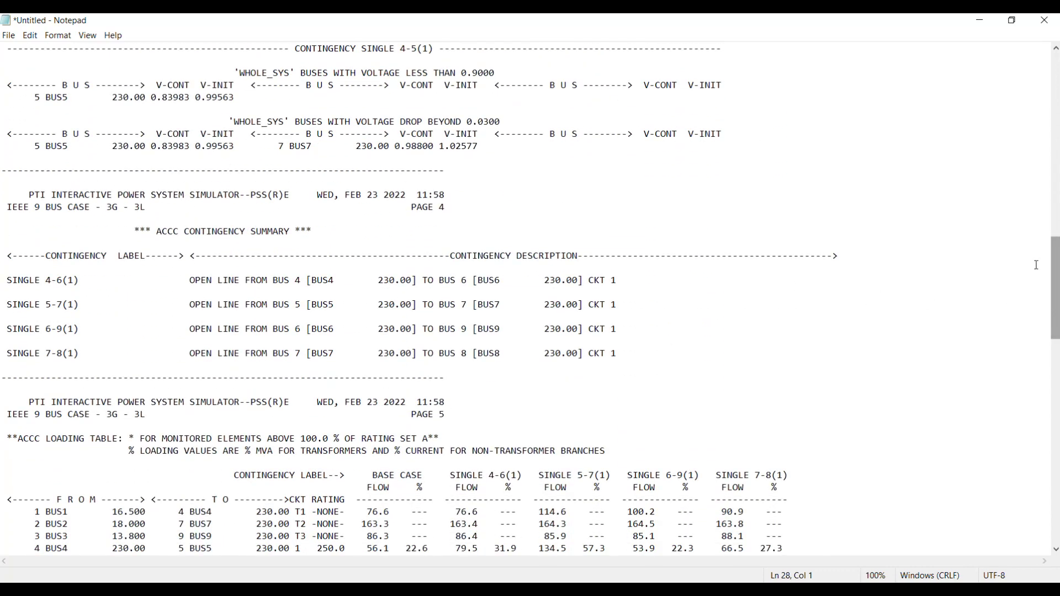
left_click_drag(1056, 301, 1057, 474)
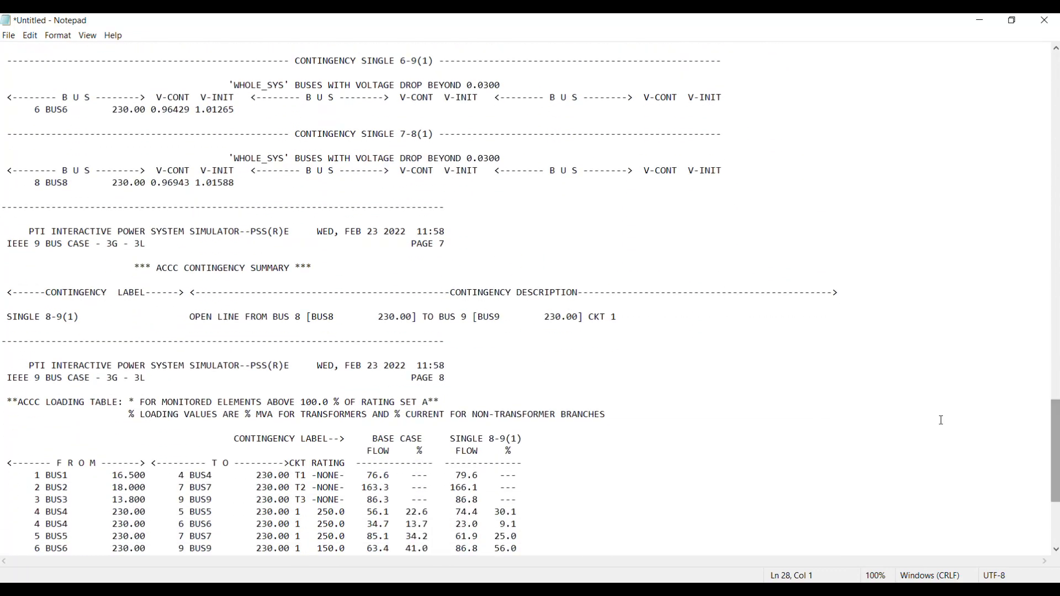
left_click_drag(1052, 421, 1055, 463)
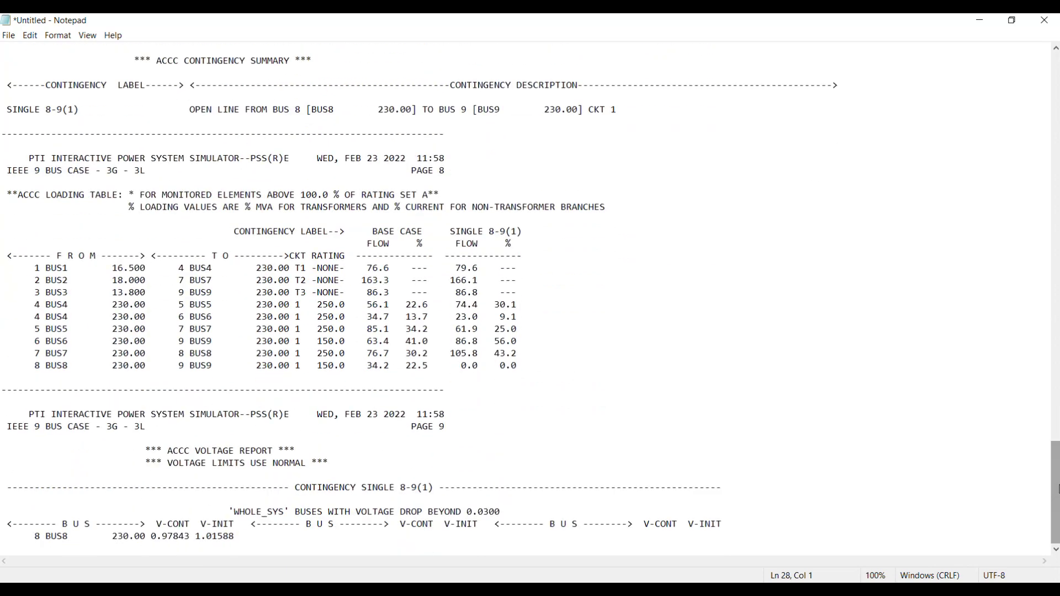